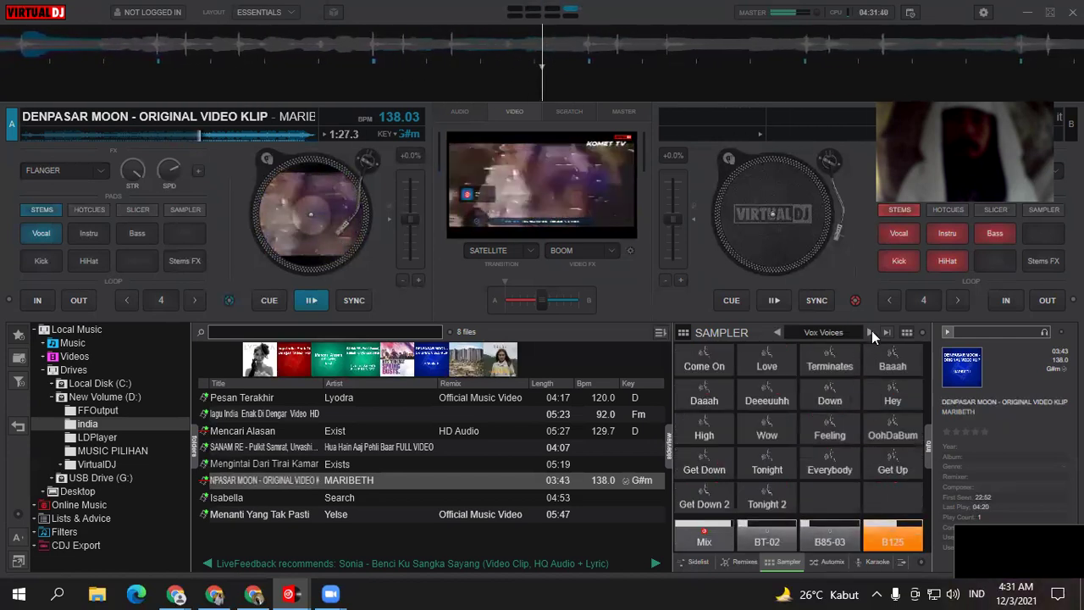
# Advance the sampler through its banks to AUDIO FX and play the Applause sample
pyautogui.click(869, 330)
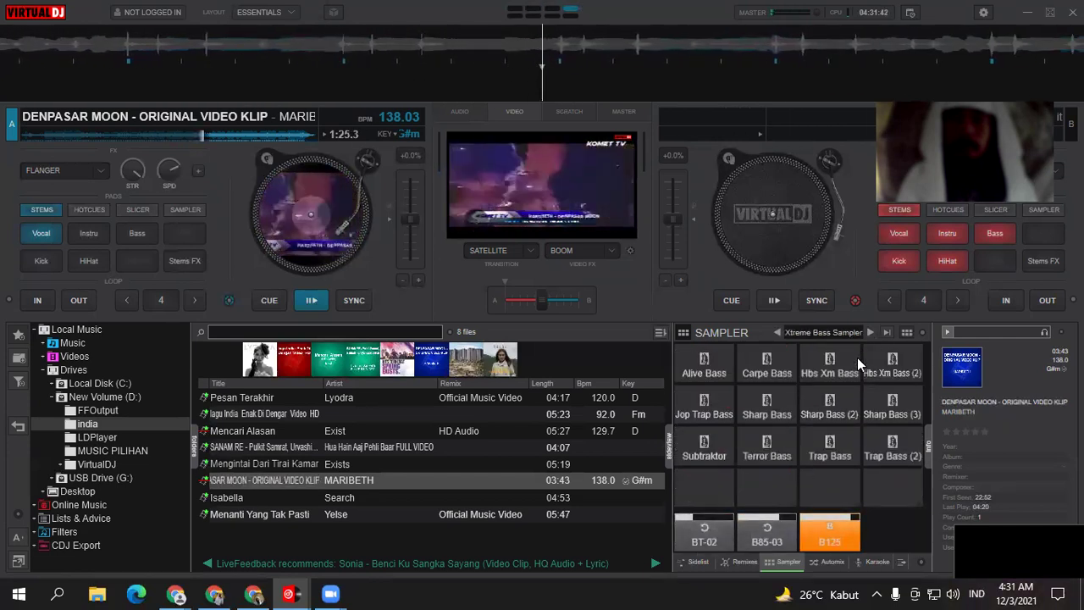
pyautogui.click(866, 330)
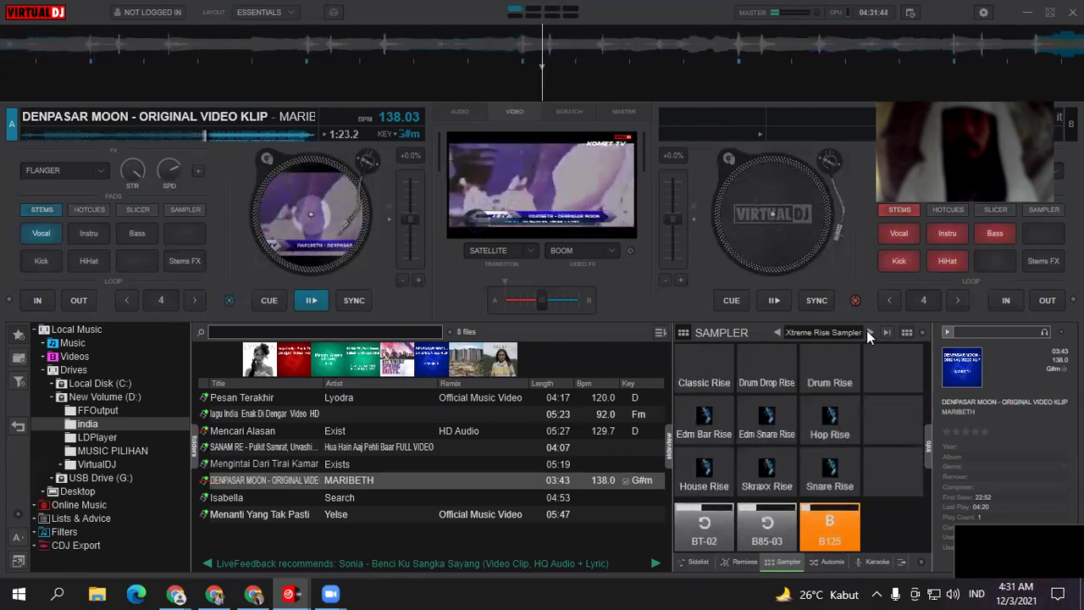
pyautogui.click(866, 330)
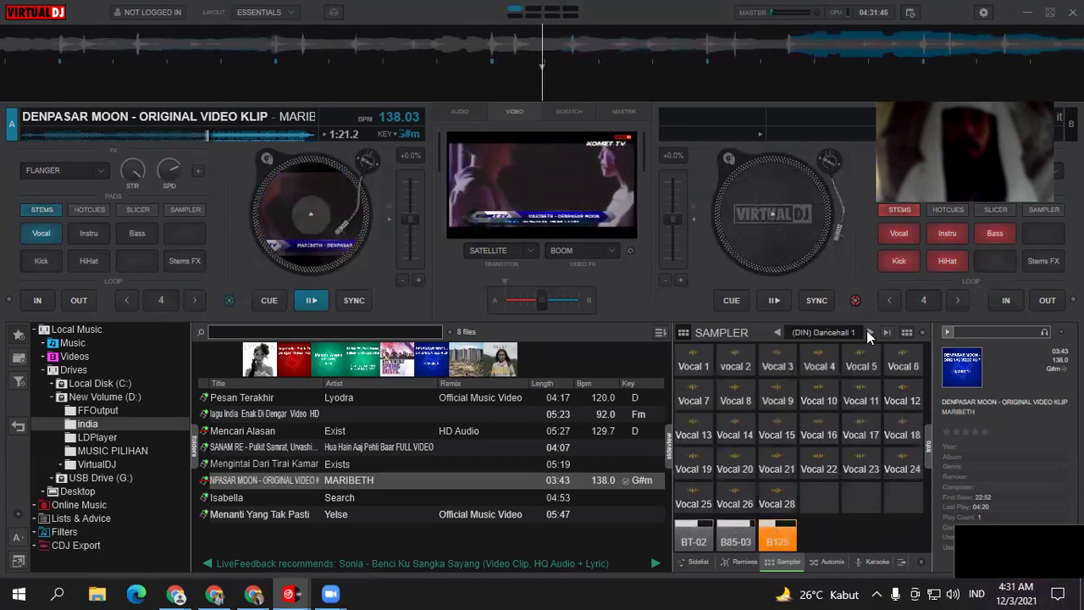
pyautogui.click(866, 330)
pyautogui.click(884, 391)
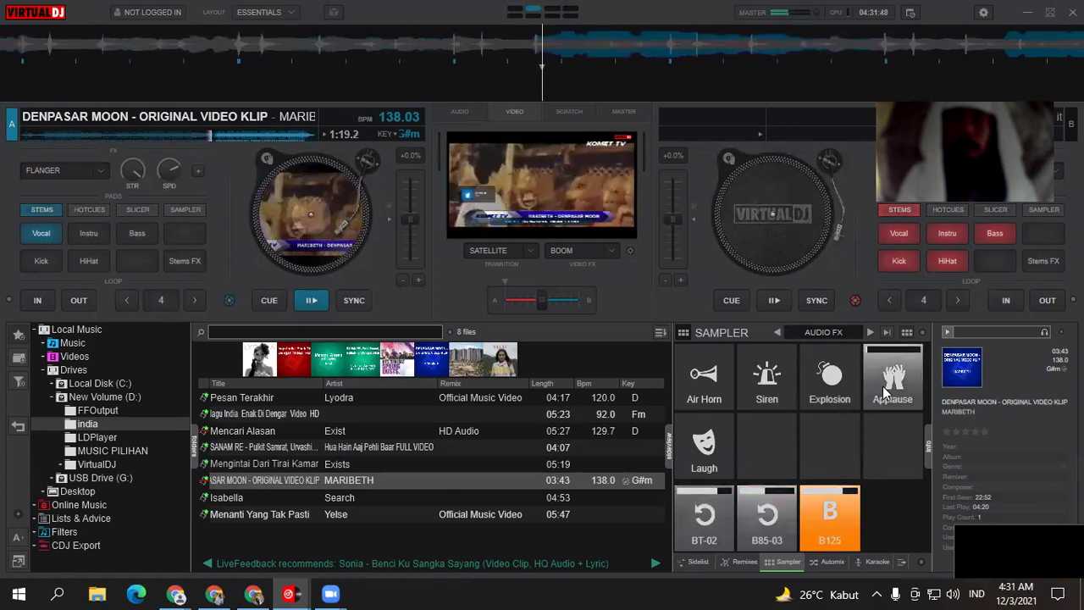
# Advance the sampler past the Bandar, Latino and beat loop banks to EDM Drop Pack 1
pyautogui.click(866, 331)
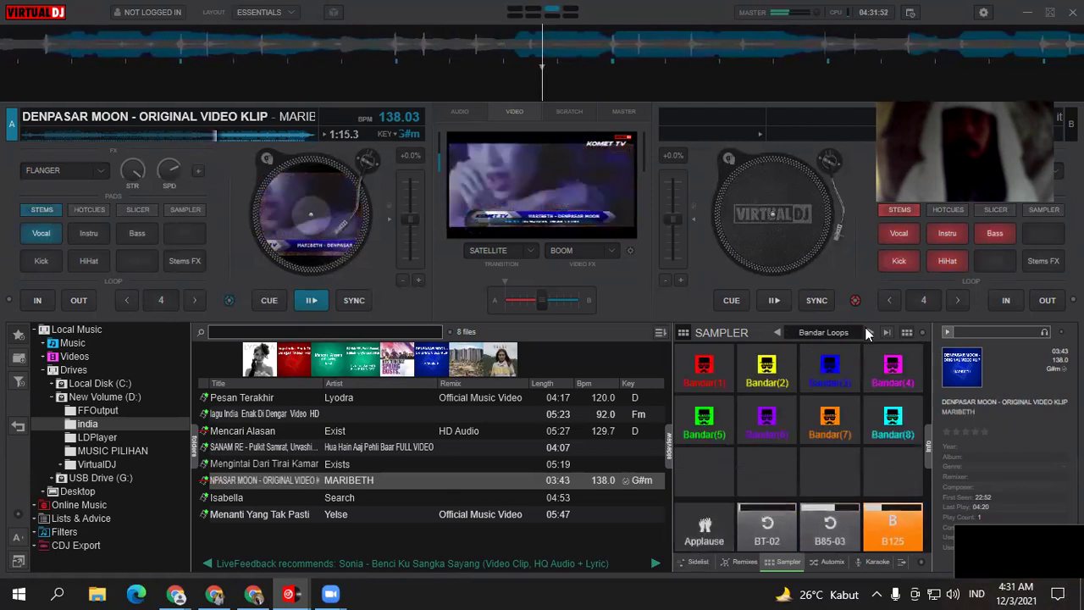
pyautogui.click(866, 330)
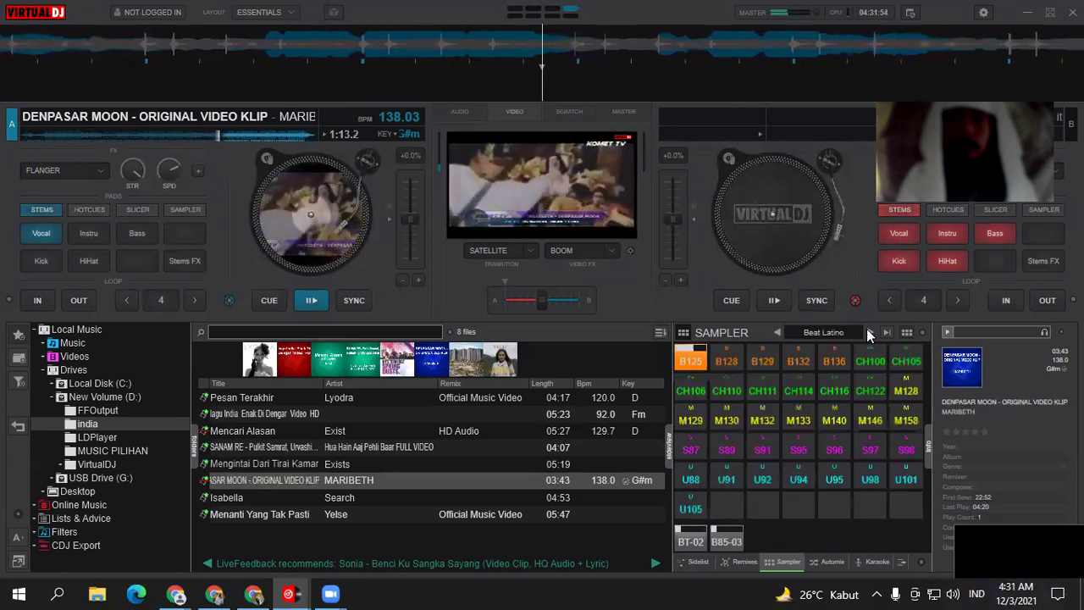
pyautogui.click(866, 330)
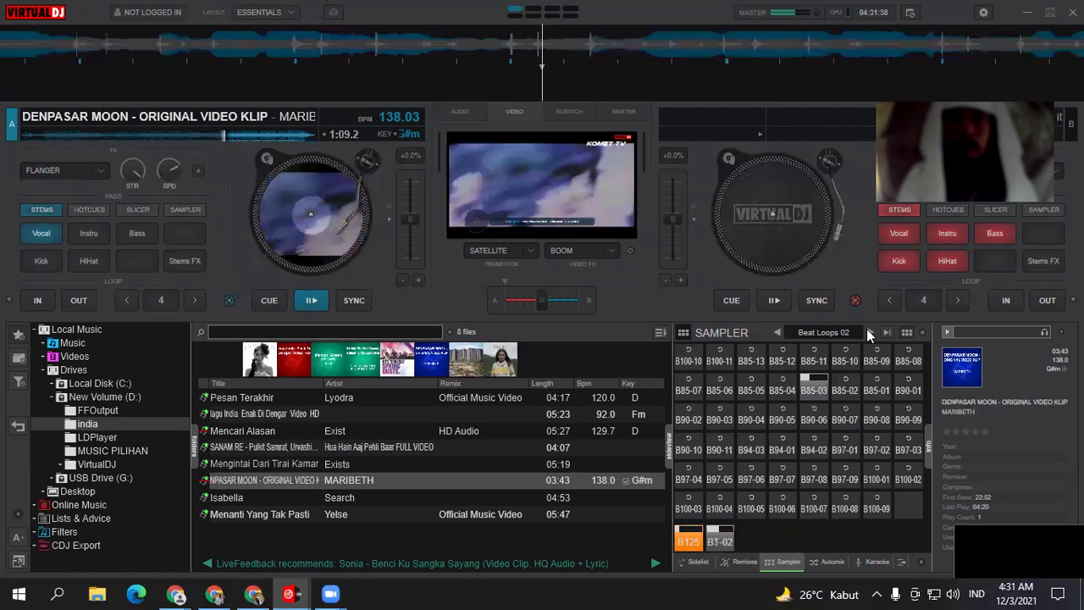
pyautogui.click(866, 331)
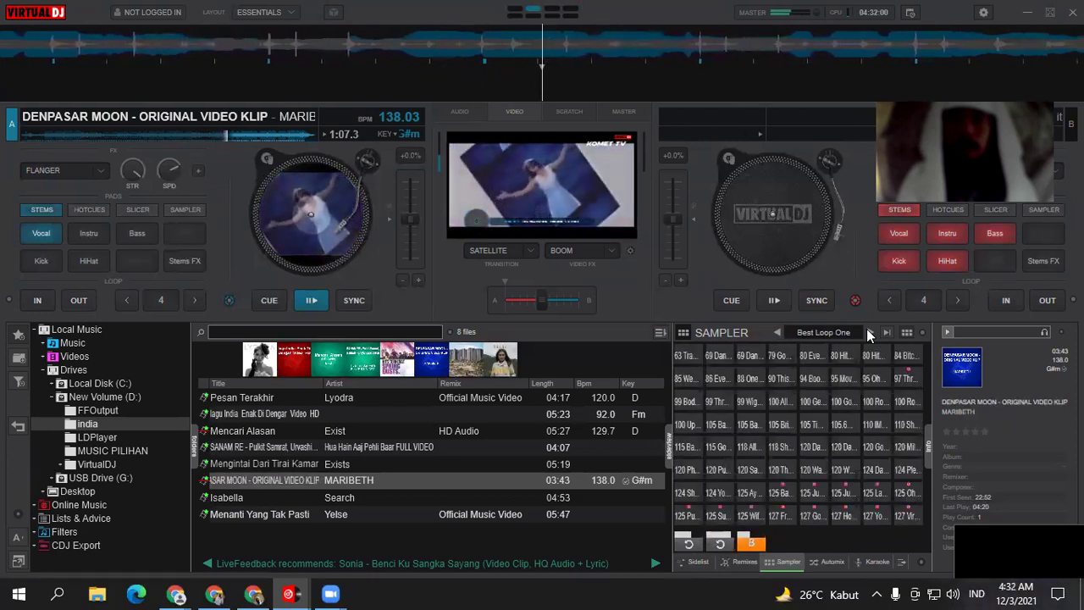
pyautogui.click(866, 330)
pyautogui.click(867, 331)
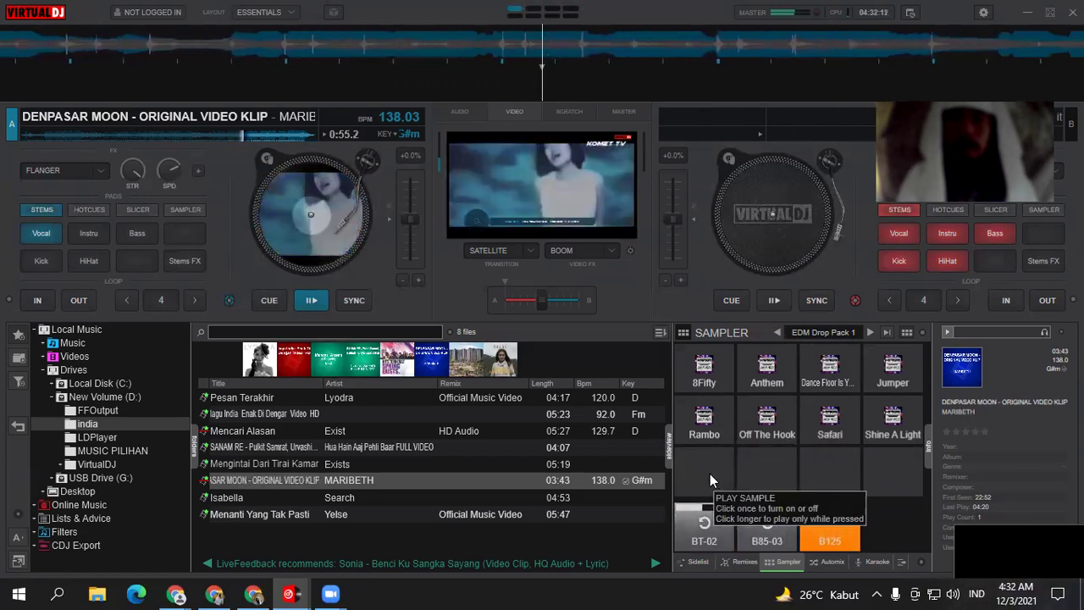
# Play the 8Fifty sample from EDM Drop Pack 1 and the Hands Up sample from the FAMOUS bank
pyautogui.click(708, 375)
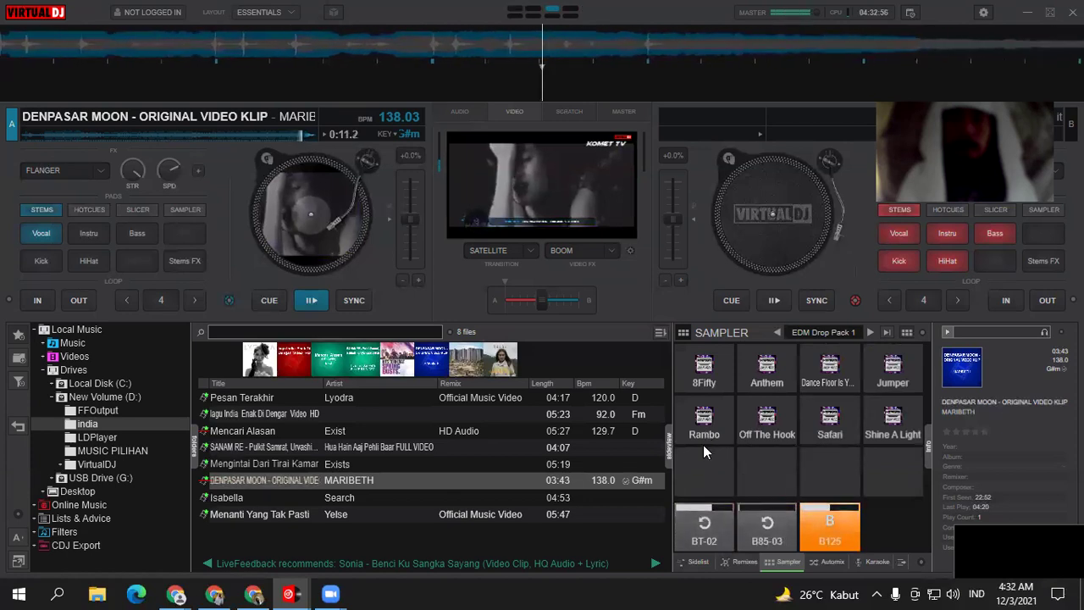
pyautogui.click(711, 375)
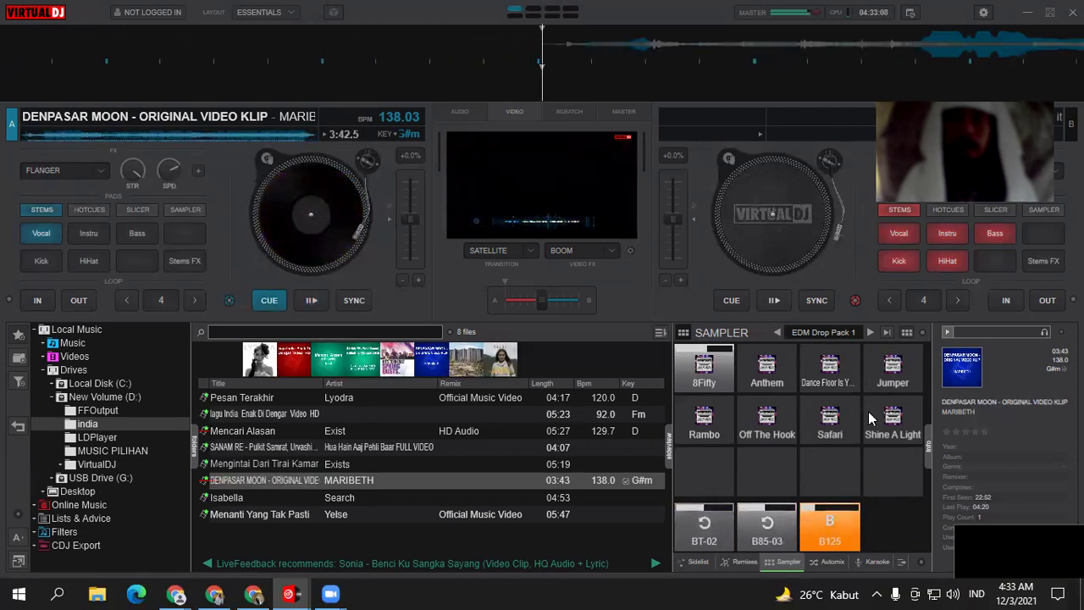
pyautogui.click(868, 330)
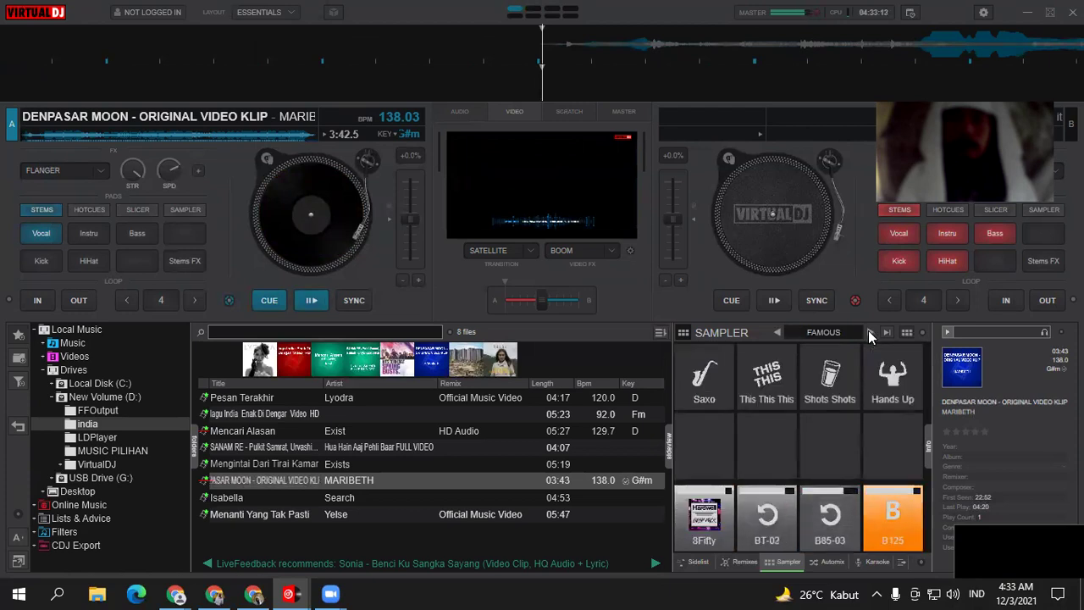
pyautogui.click(893, 387)
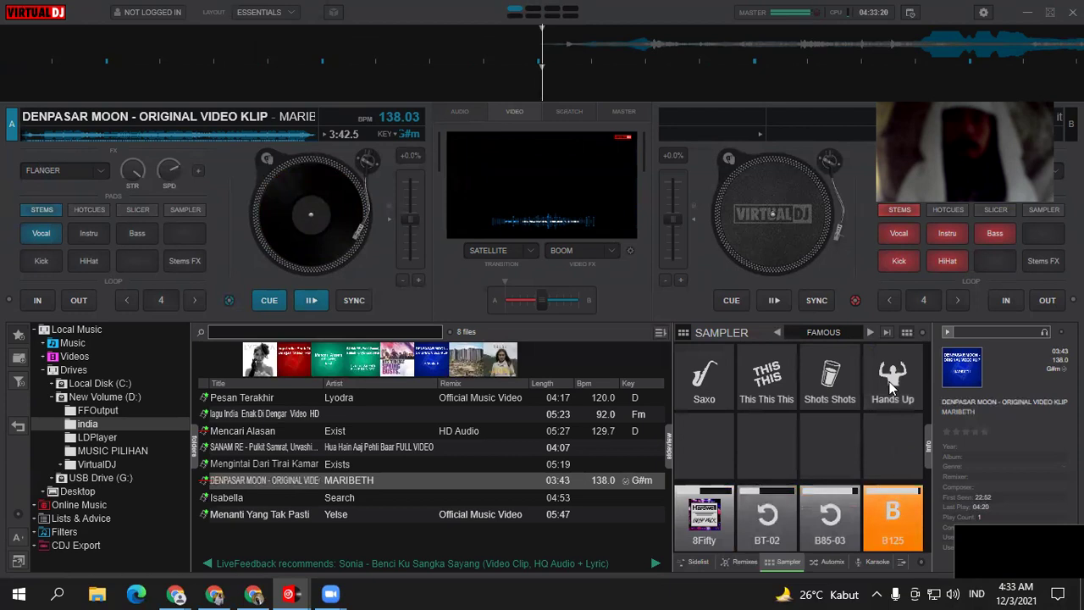
# Advance the sampler through its banks to Vocal FX and play the VirtualDJ CN sample
pyautogui.click(872, 331)
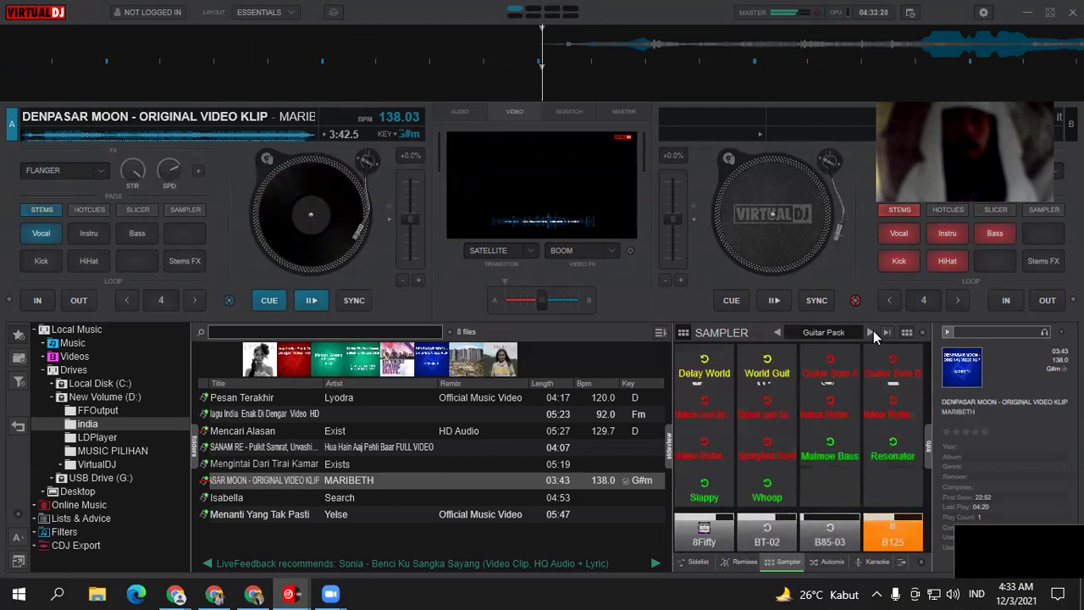
pyautogui.click(872, 330)
pyautogui.click(873, 330)
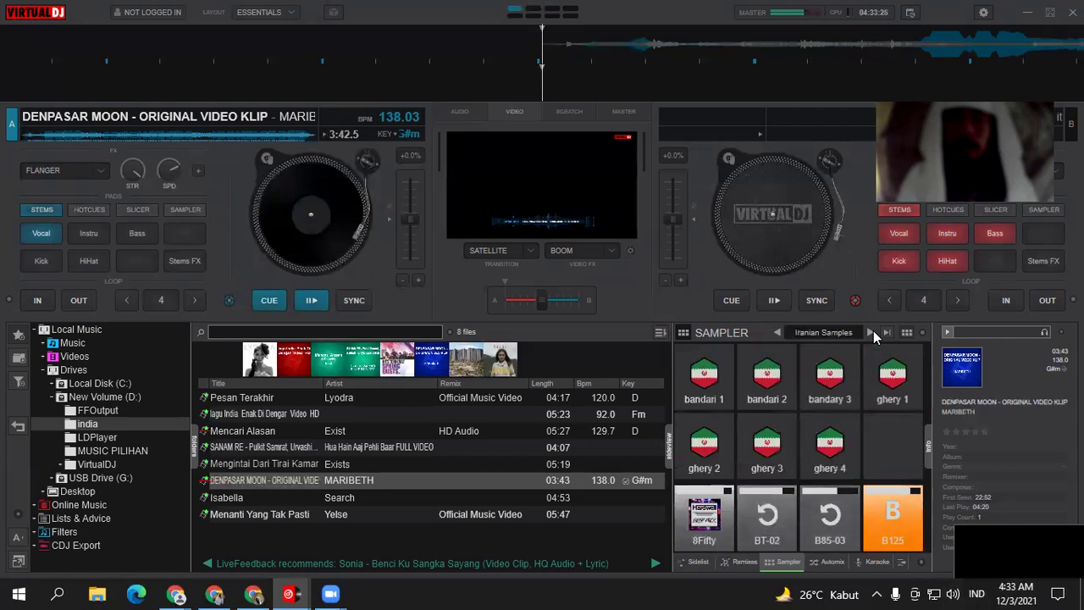
pyautogui.click(873, 330)
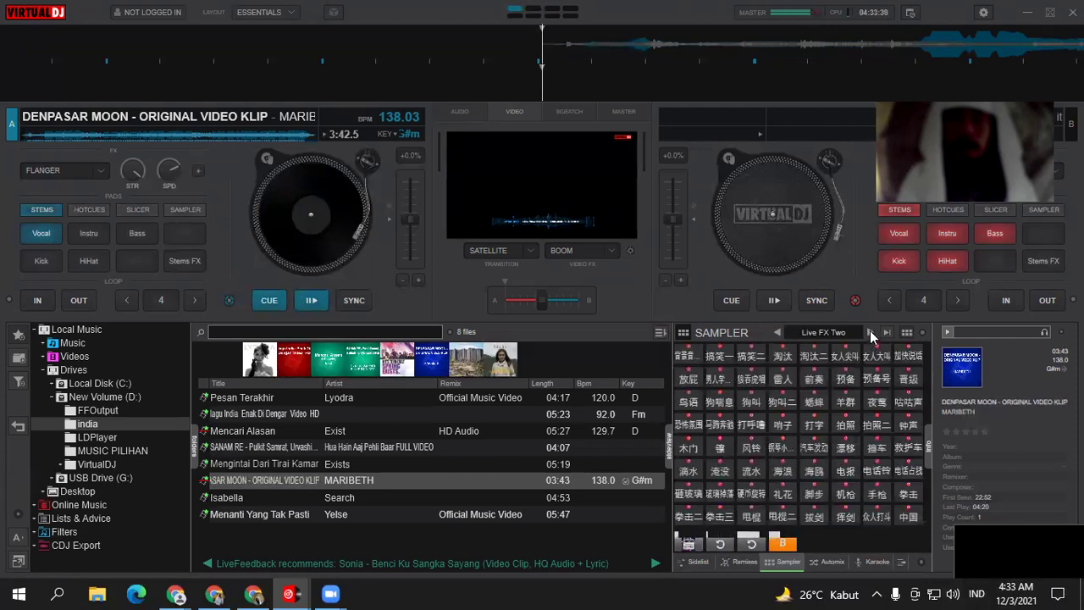
pyautogui.click(869, 330)
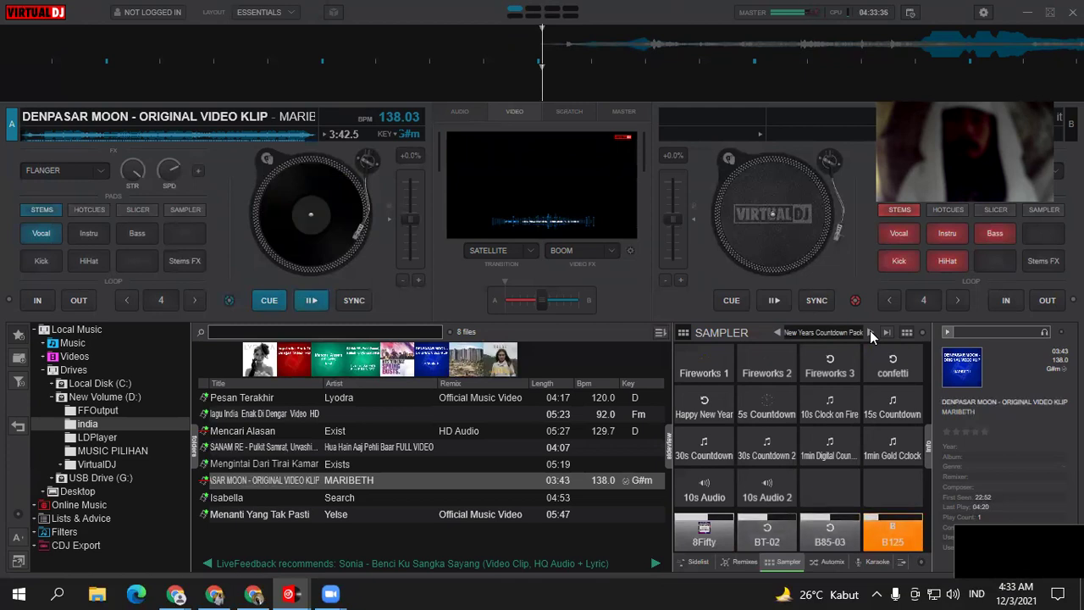
pyautogui.click(869, 331)
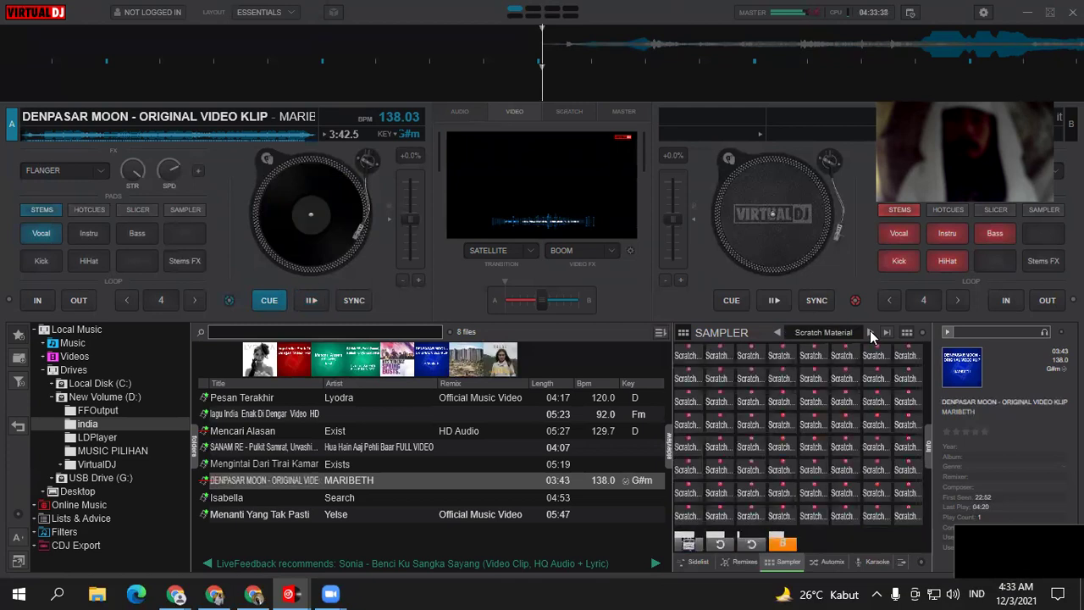
pyautogui.click(869, 331)
pyautogui.click(869, 331)
pyautogui.click(870, 331)
pyautogui.moveTo(902, 520)
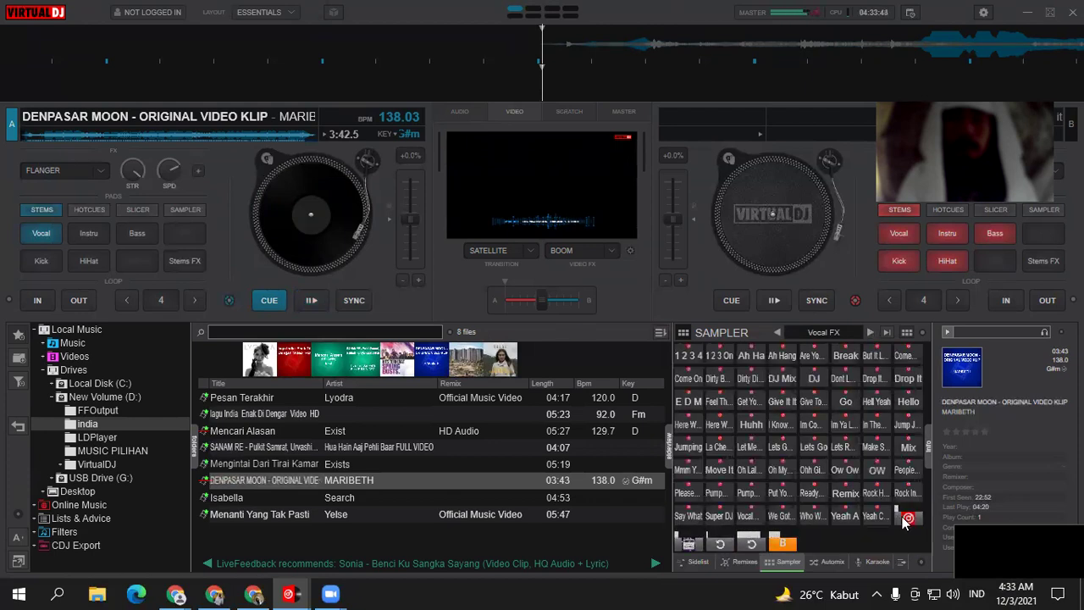
# Advance the sampler to the Xtreme Rise Sampler bank and play the Drum Rise sample
pyautogui.click(869, 330)
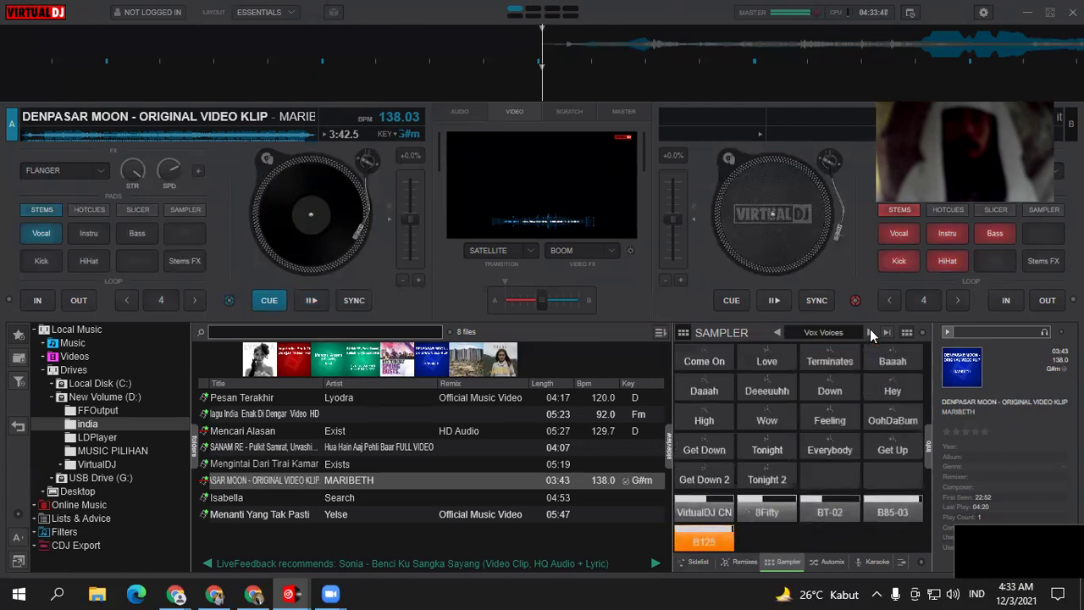
pyautogui.click(870, 330)
pyautogui.click(870, 330)
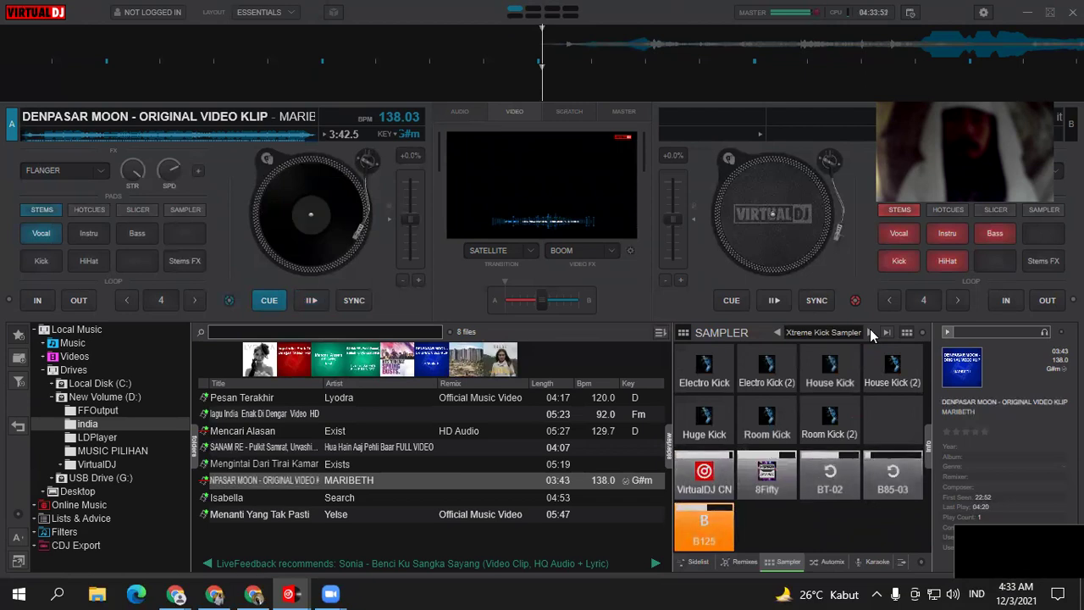
pyautogui.click(869, 330)
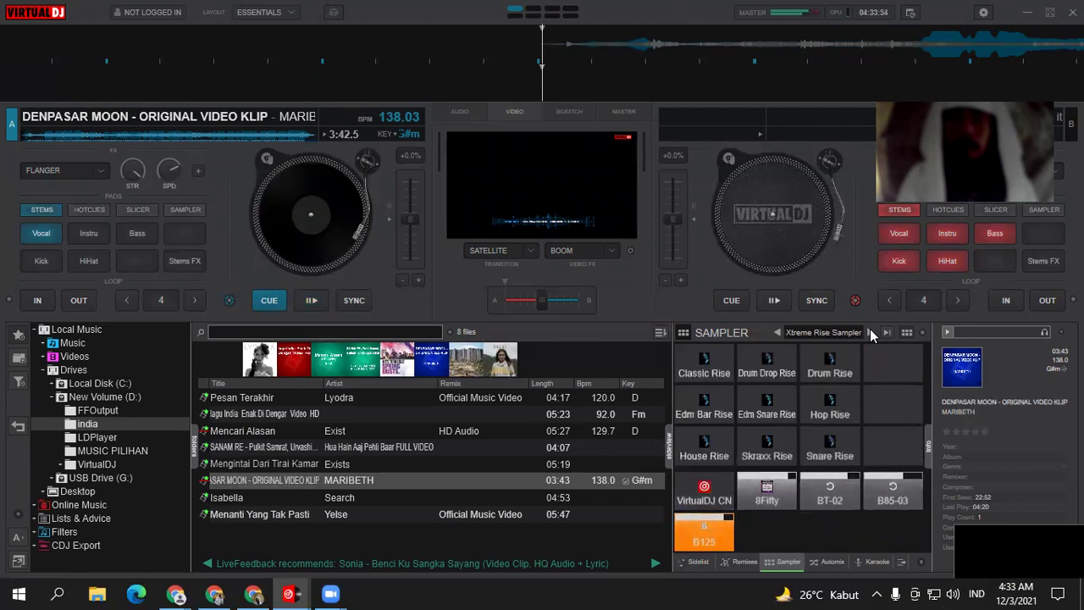
pyautogui.click(838, 366)
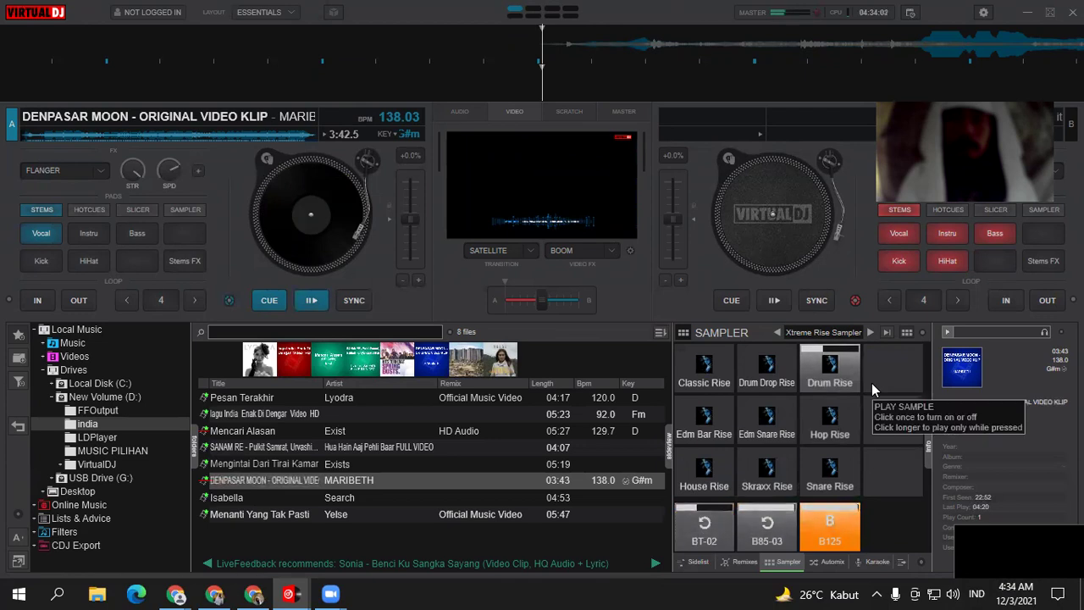
# Switch the sampler to the Bandar Loops bank and play the Bandar(4) loop
pyautogui.click(869, 330)
pyautogui.click(869, 330)
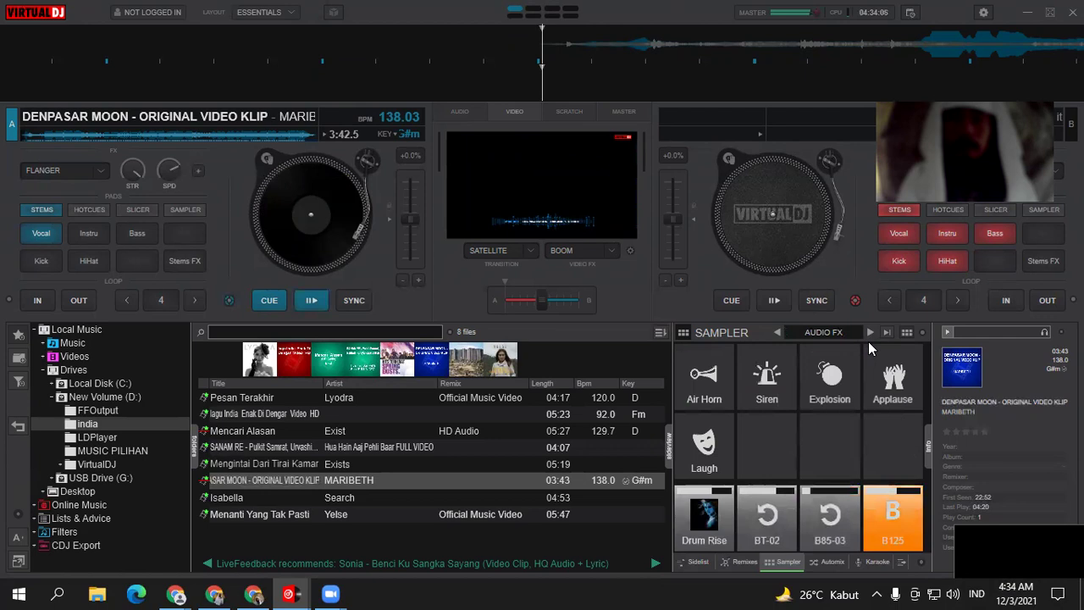
pyautogui.click(869, 331)
pyautogui.click(868, 330)
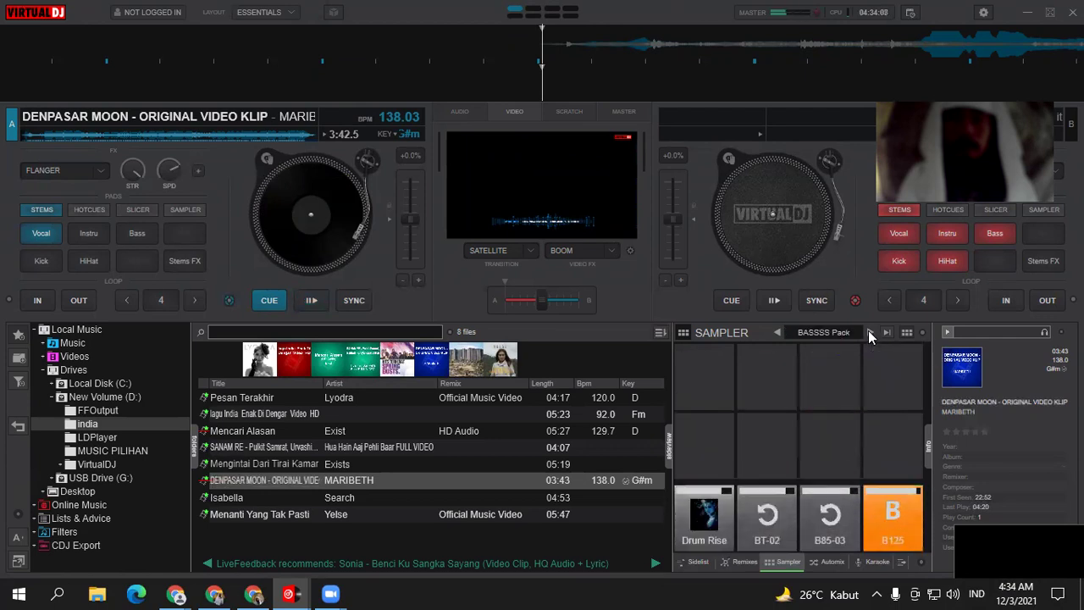
pyautogui.click(775, 332)
pyautogui.click(891, 371)
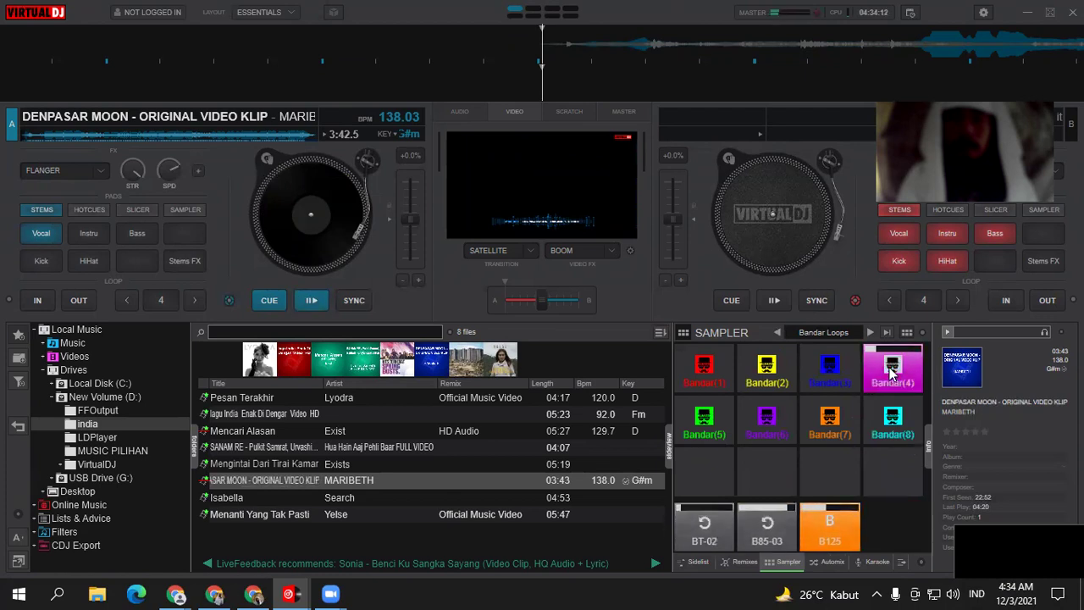
# Advance the sampler to the Beat Loops 03 bank and play the BT-16 loop
pyautogui.click(868, 331)
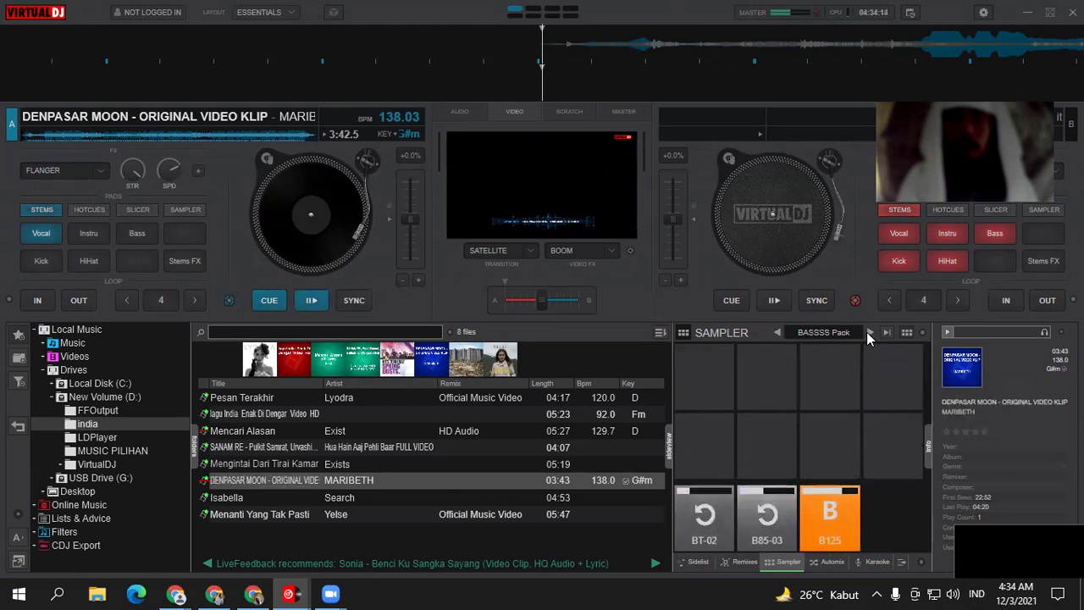
pyautogui.click(867, 332)
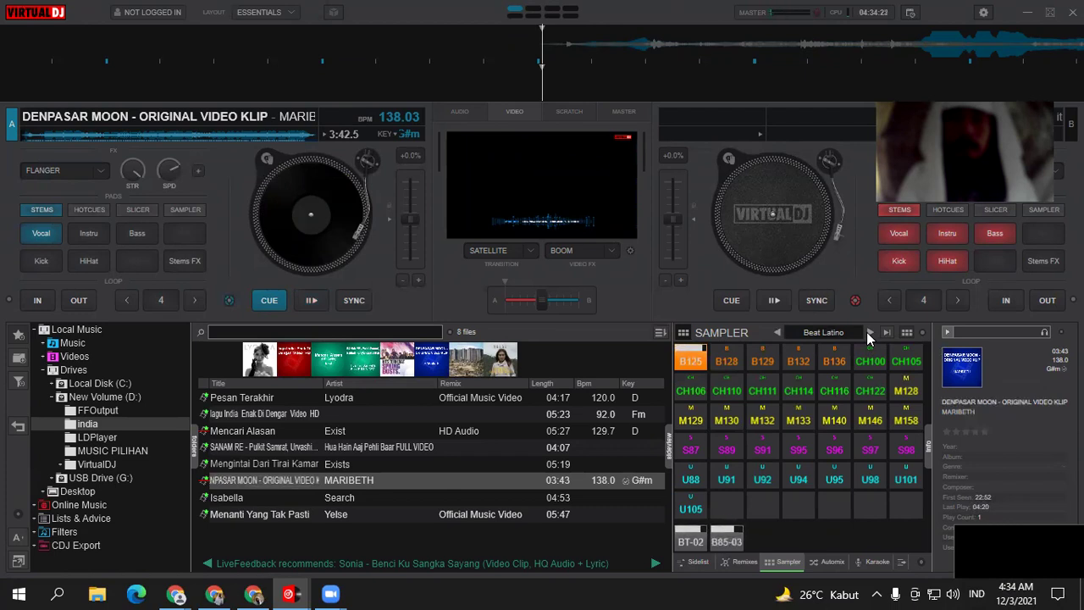
pyautogui.click(867, 333)
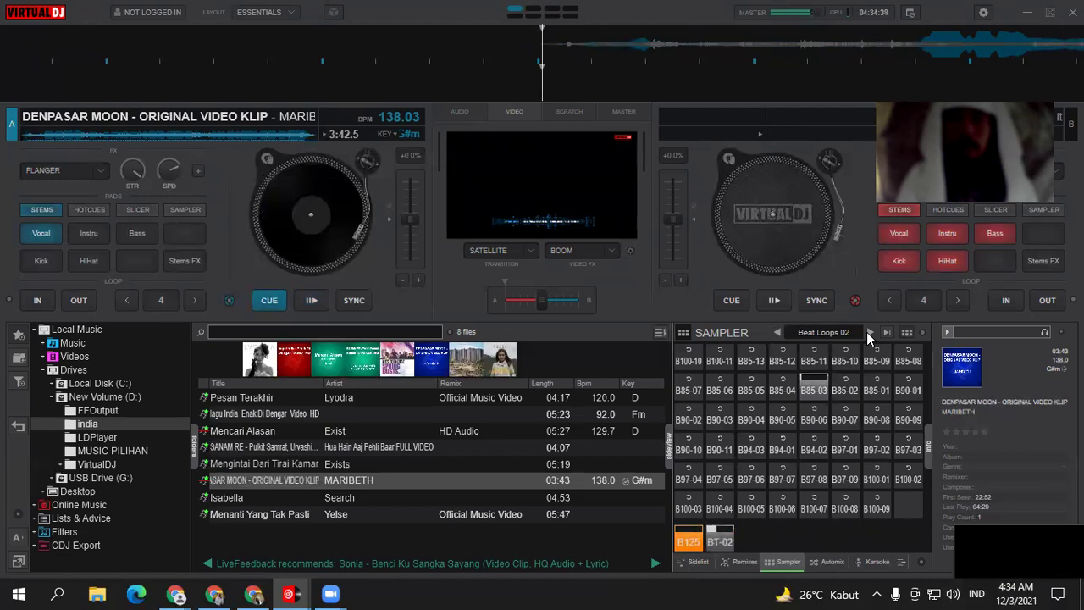
pyautogui.click(866, 331)
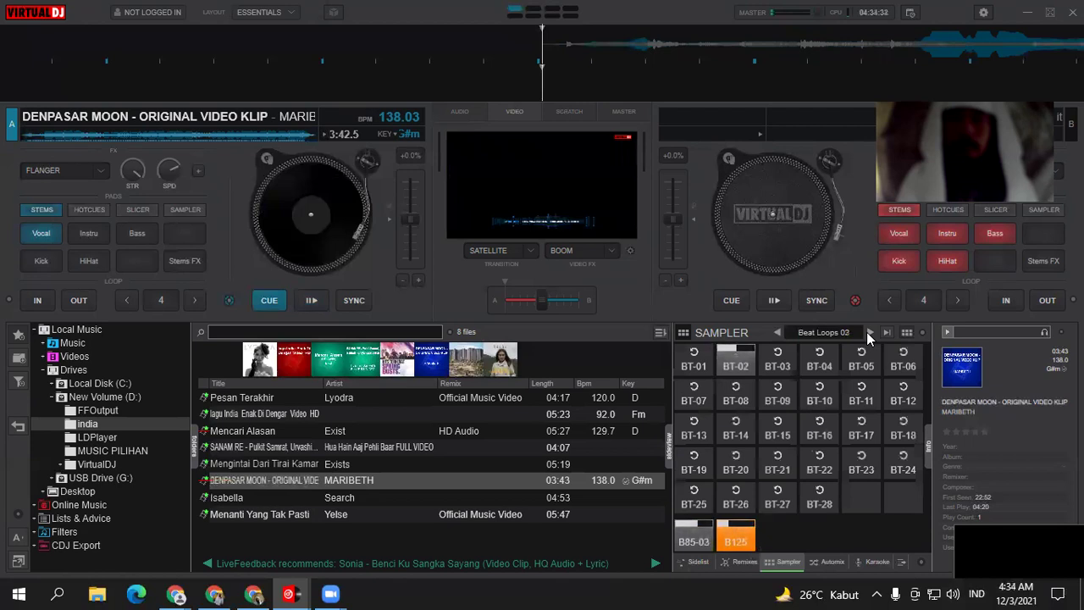
pyautogui.click(866, 331)
pyautogui.click(817, 432)
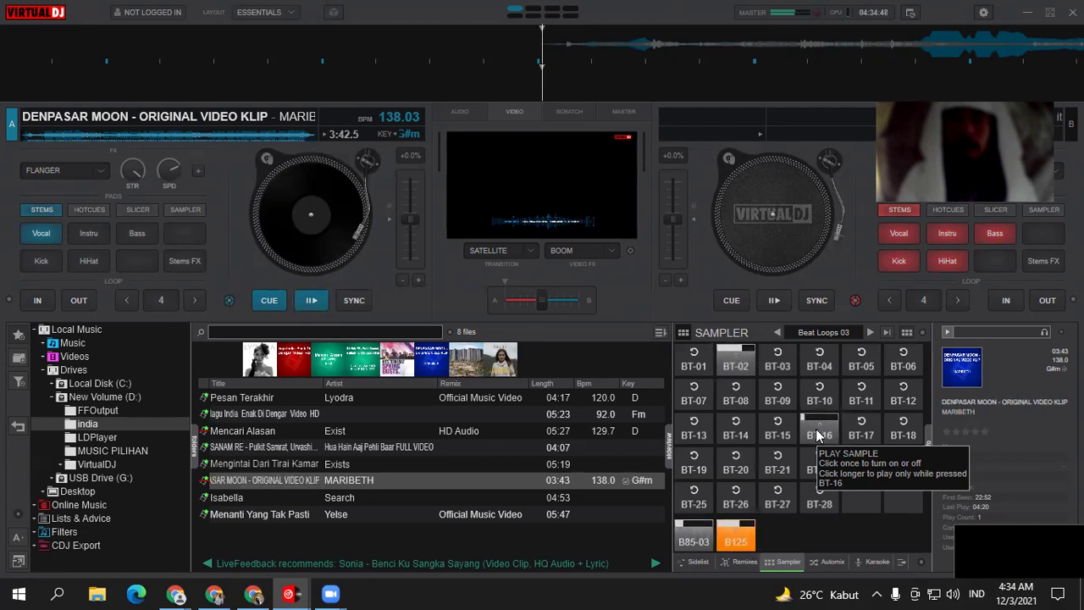
# Return the sampler to the Beat Loops 02 bank and audition the B100-07 and B100-08 loops
pyautogui.click(776, 332)
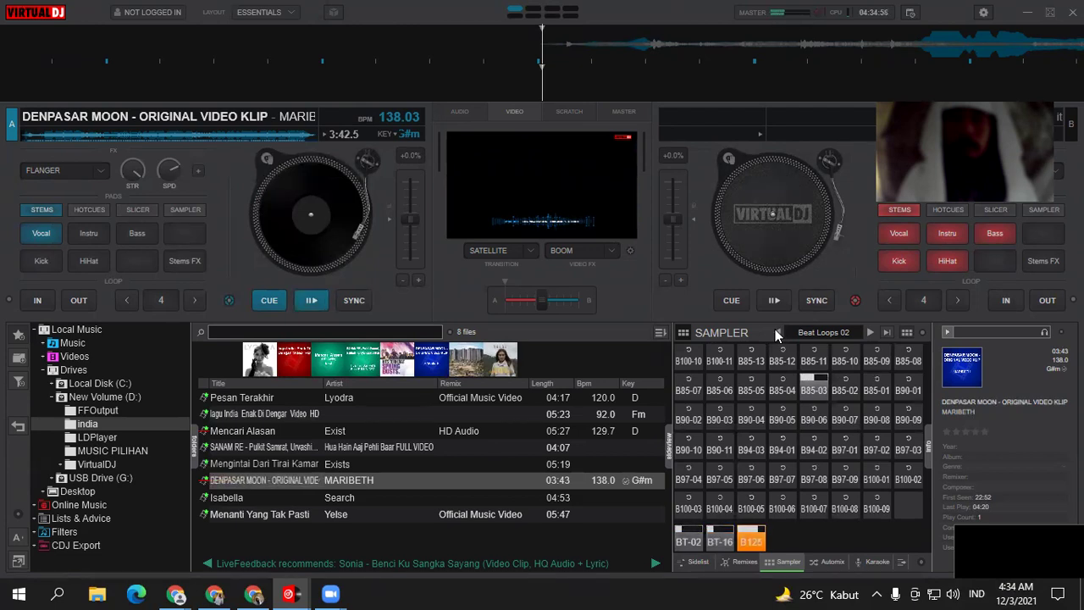
pyautogui.click(817, 506)
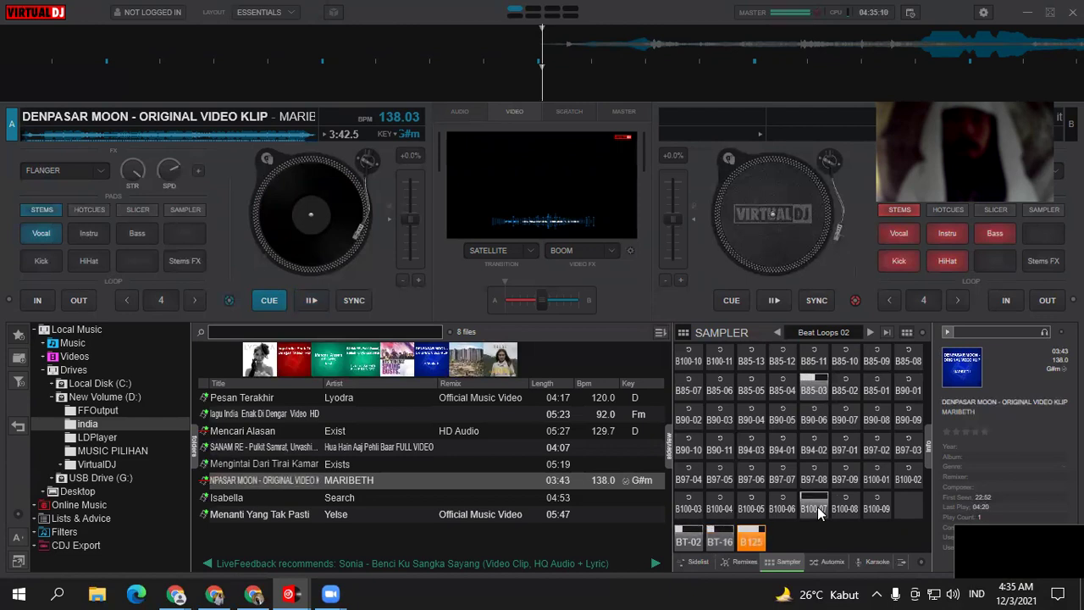
pyautogui.click(843, 506)
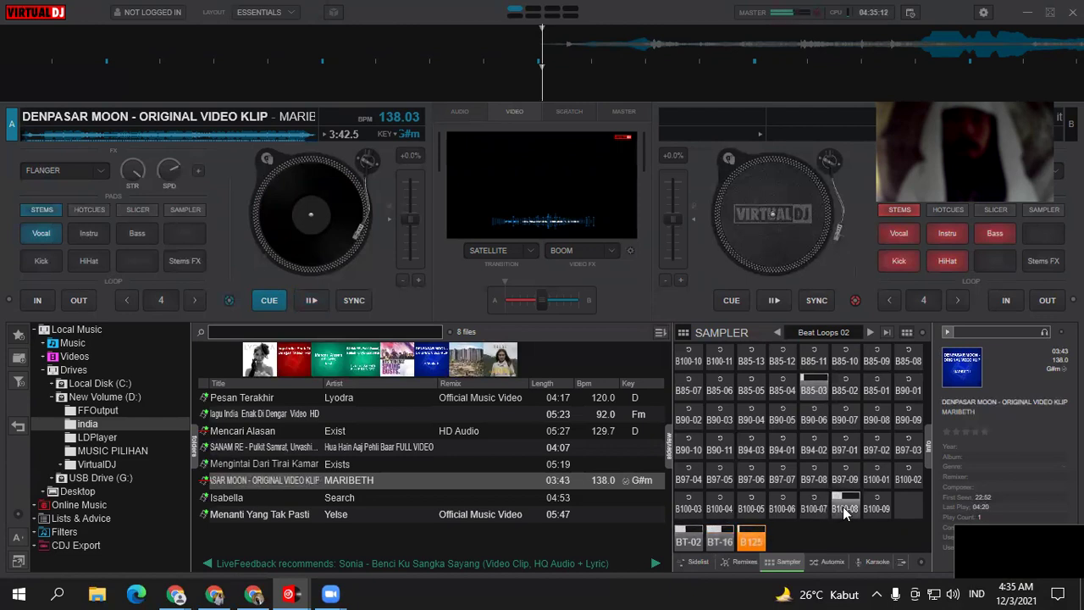
pyautogui.click(843, 506)
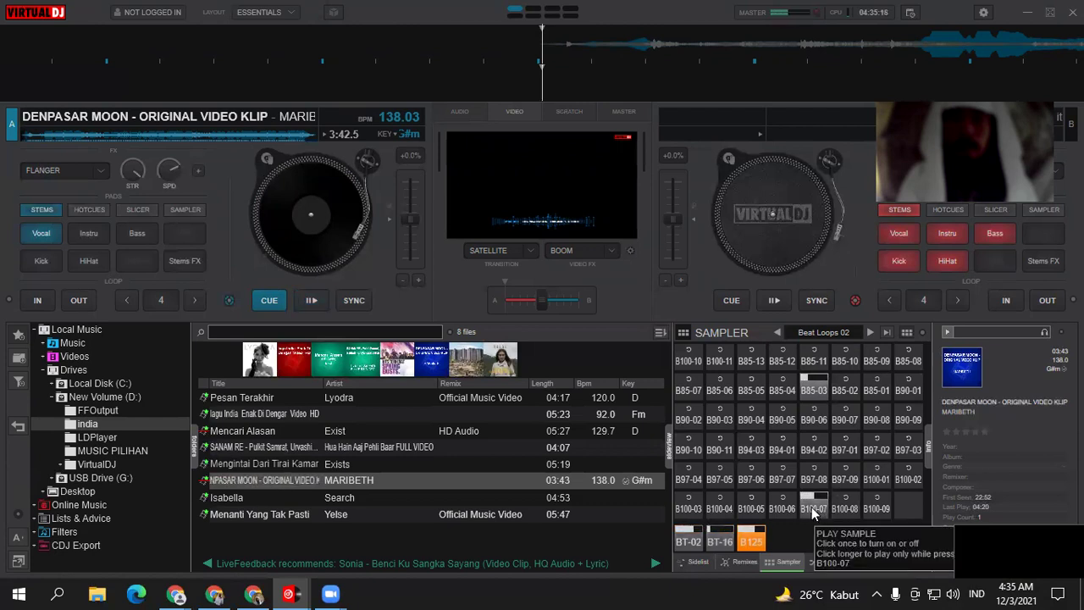
# Stop the B125 loop in the Beat Latino bank and return the sampler to the Beat Loops 02 bank
pyautogui.click(777, 332)
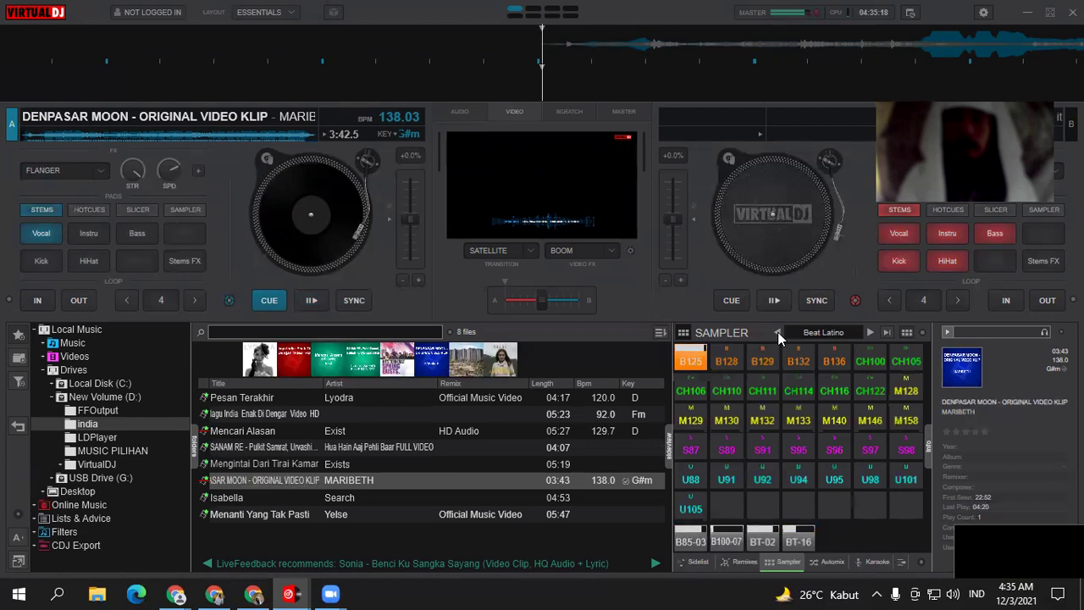
pyautogui.click(693, 361)
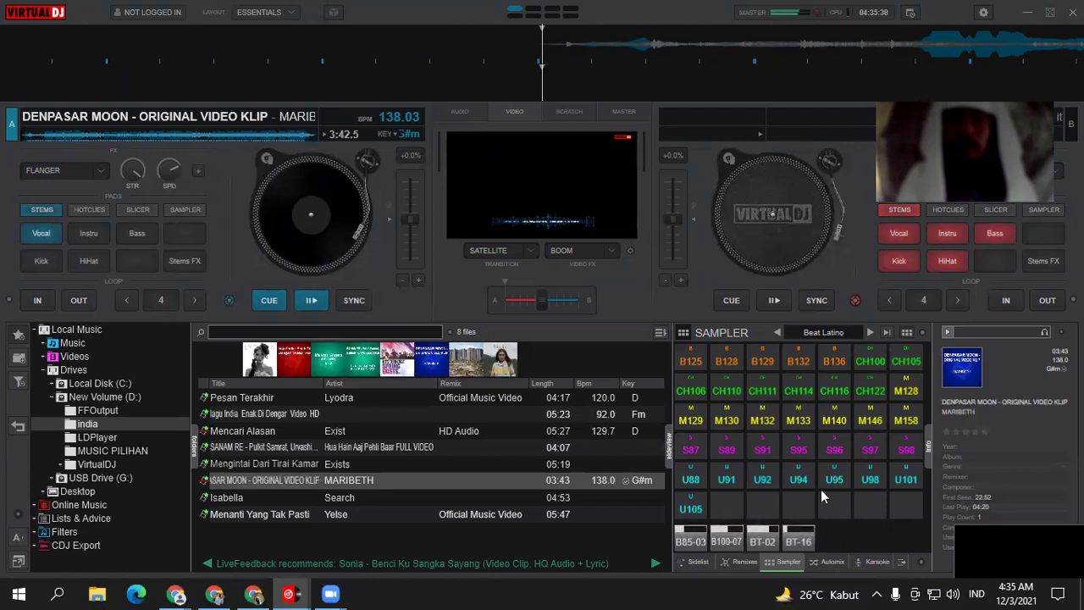
pyautogui.click(777, 332)
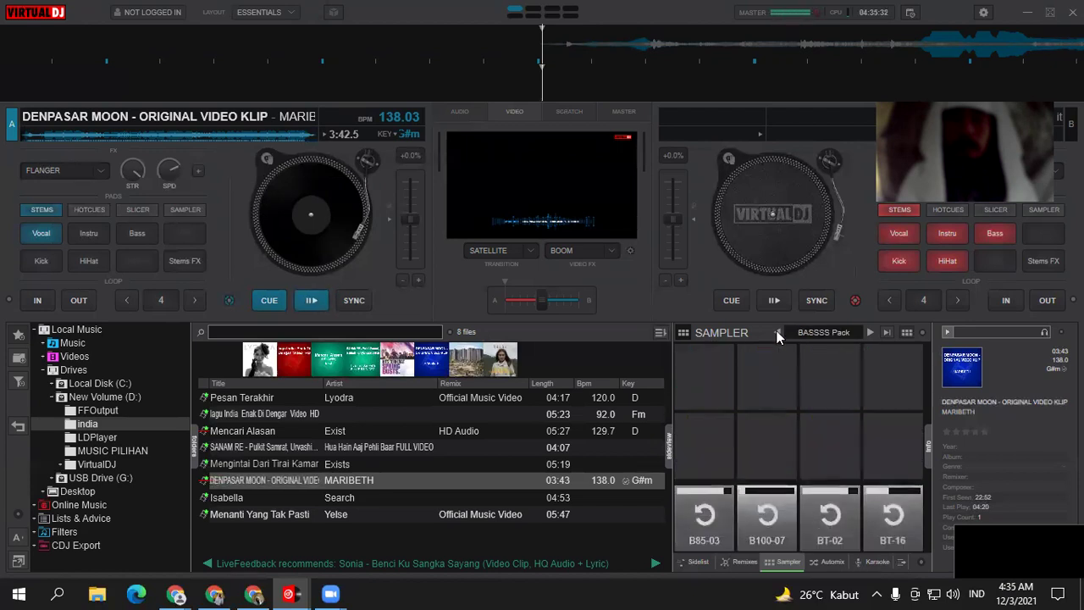
pyautogui.click(868, 331)
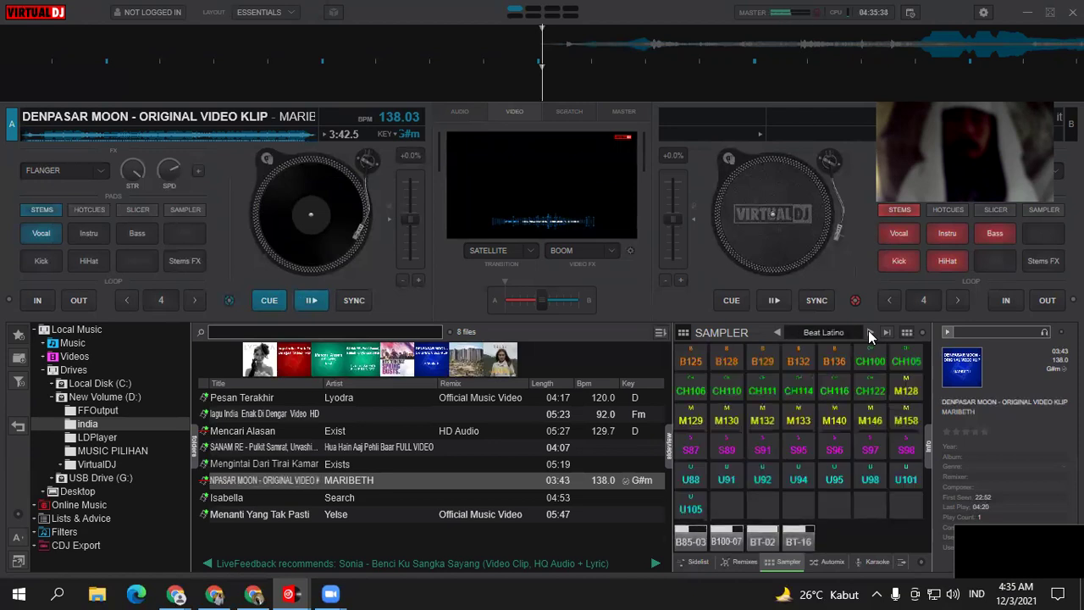
pyautogui.click(868, 331)
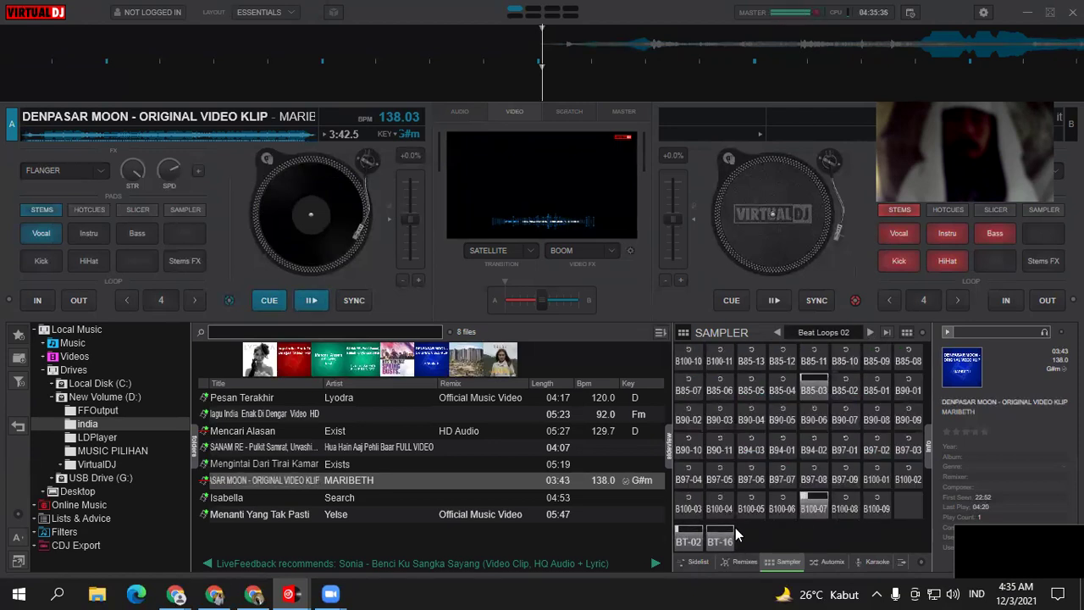
# Audition the B100-03, B100-05, B100-06 and B100-07 loops one after another, stopping B100-07 at the end
pyautogui.click(689, 508)
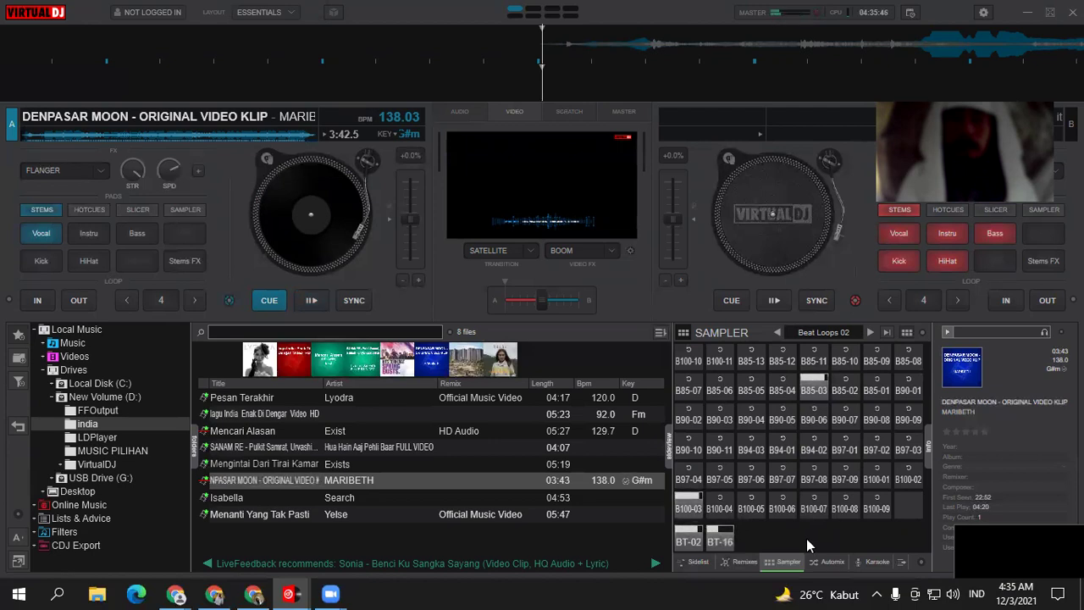
pyautogui.click(749, 508)
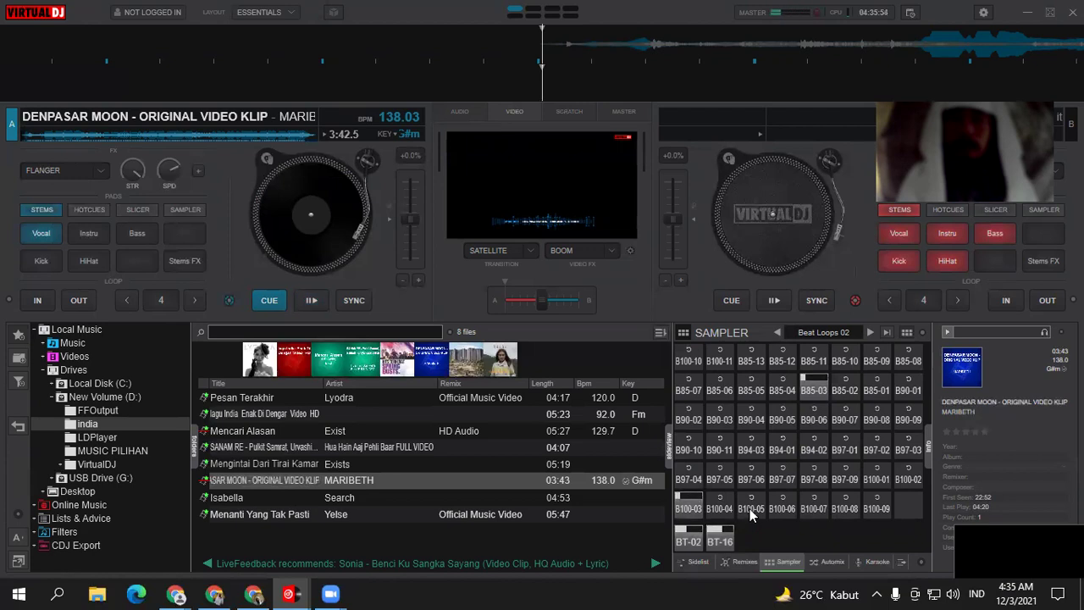
pyautogui.click(696, 510)
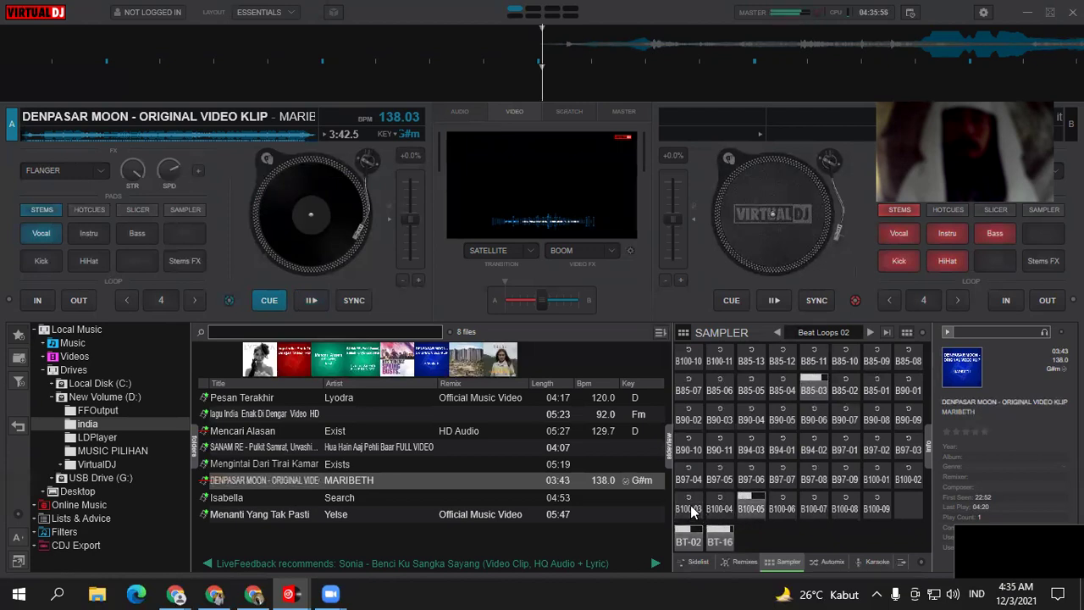
pyautogui.click(768, 509)
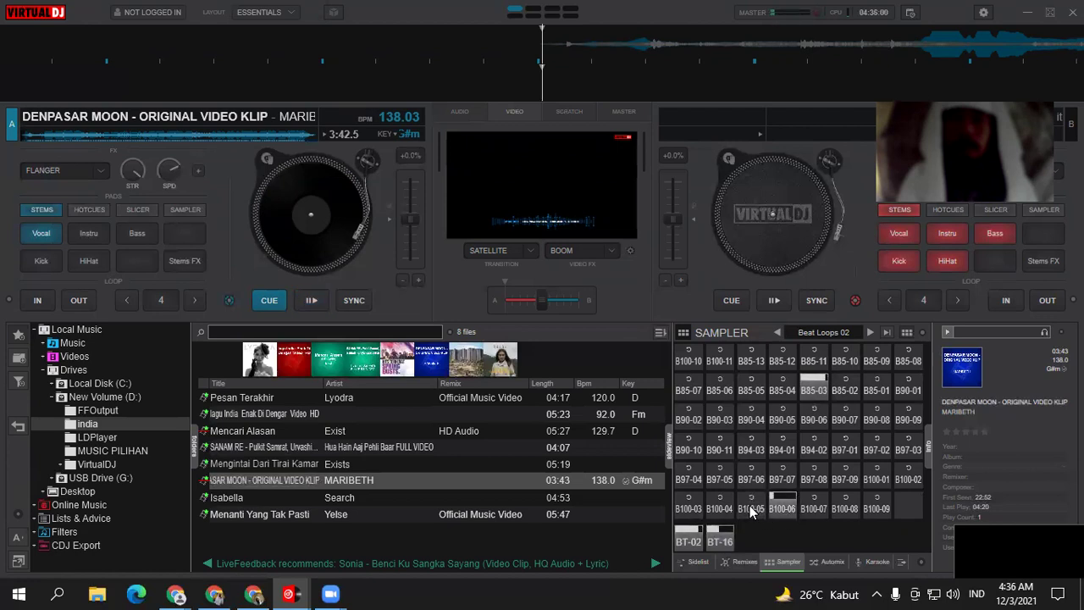
pyautogui.click(809, 510)
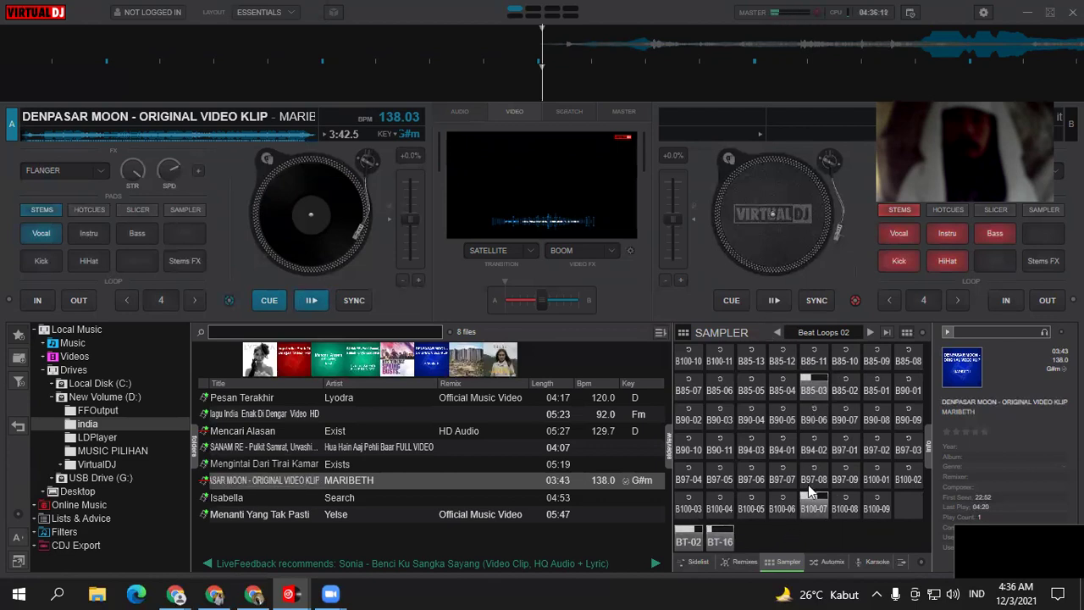
pyautogui.click(813, 511)
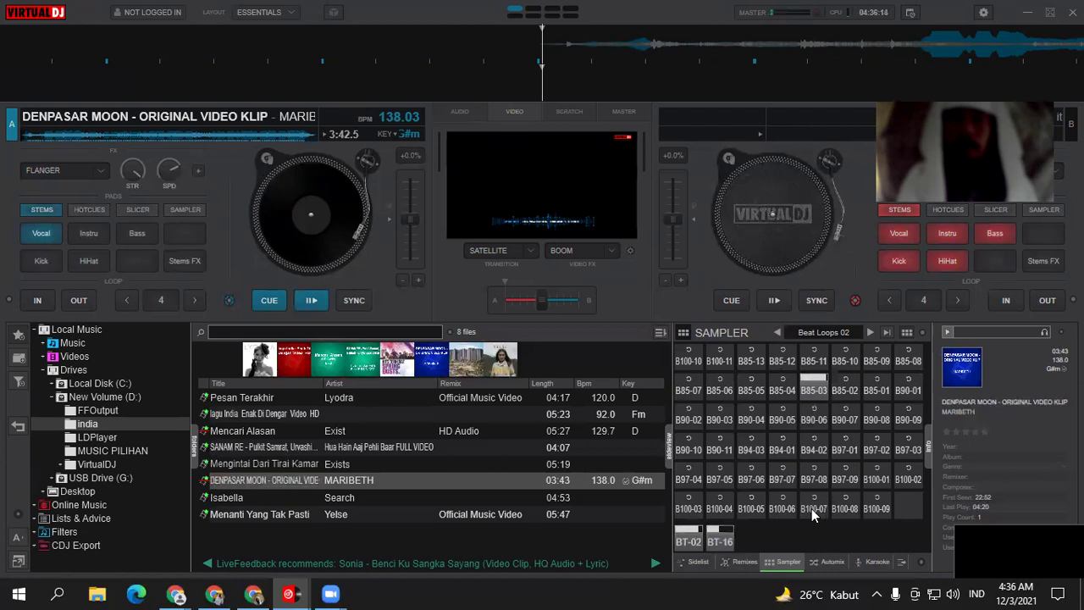
# Switch the sampler back to the Beat Latino bank and play the B128 loop
pyautogui.click(776, 332)
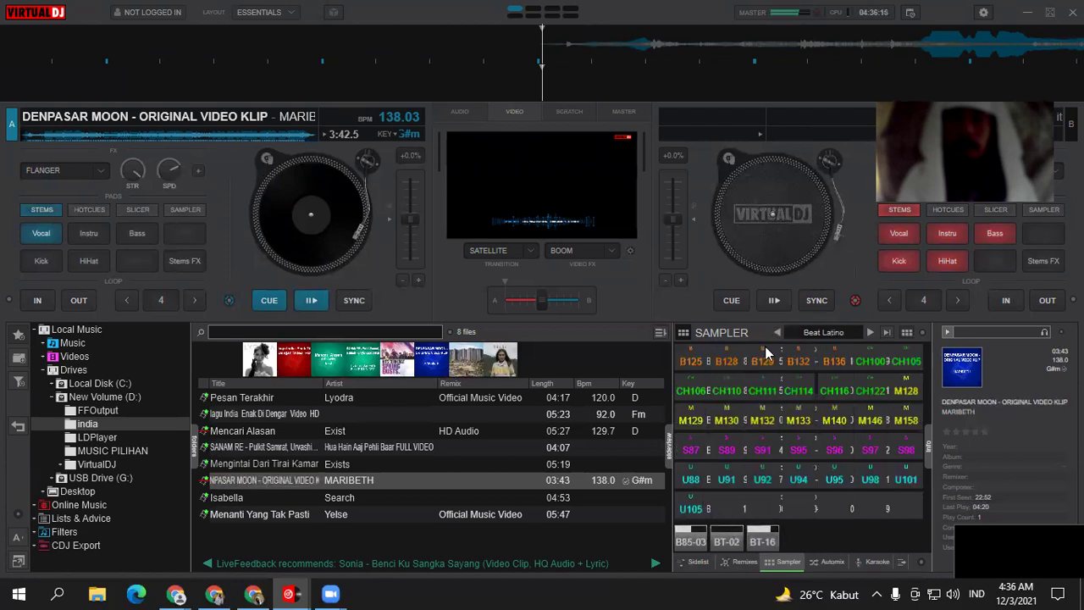
pyautogui.click(727, 362)
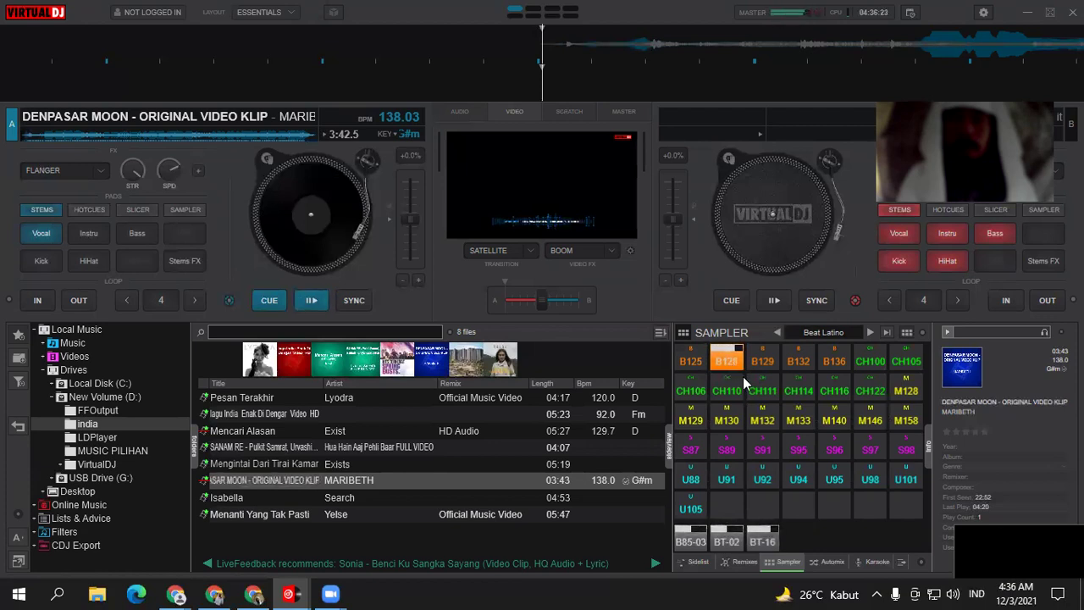
# Advance the sampler to the EDM Drop Pack 1 bank and play the Anthem, Dance Floor, Jumper and Rambo drops
pyautogui.click(869, 332)
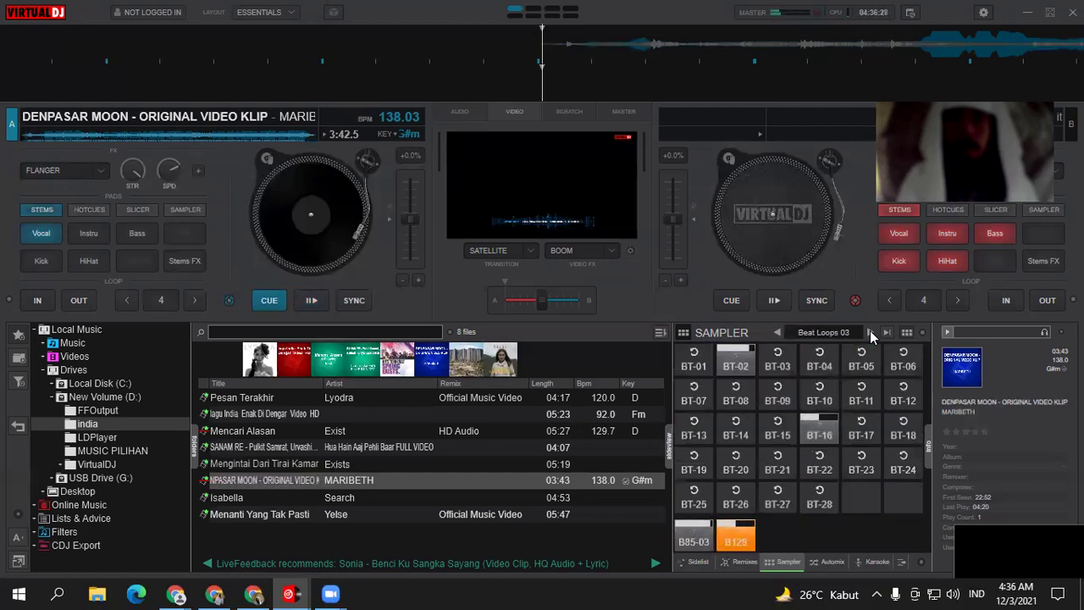
pyautogui.click(869, 332)
pyautogui.click(869, 332)
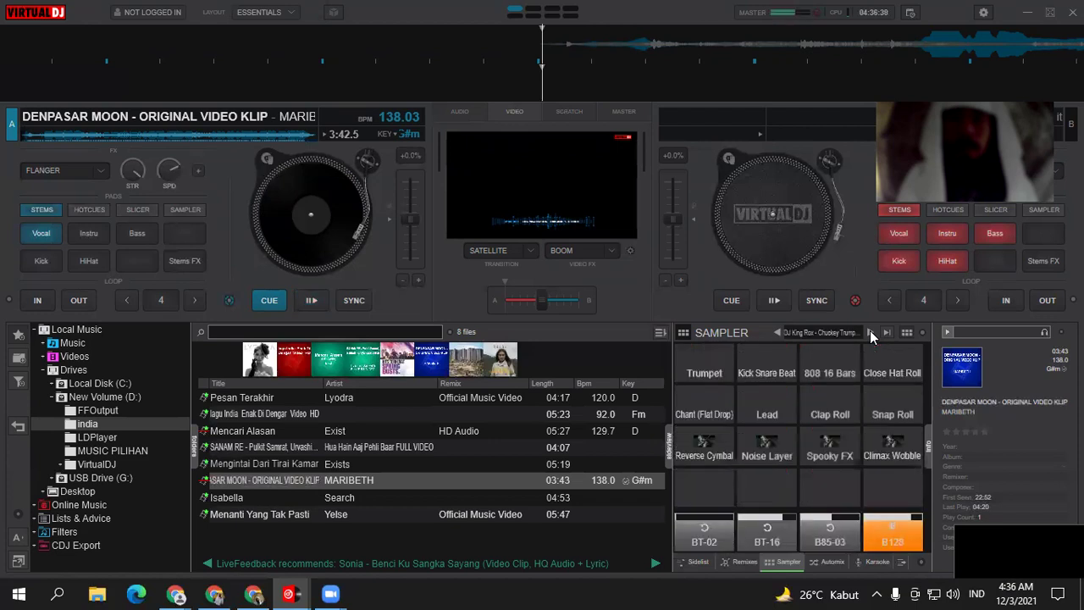
pyautogui.click(870, 332)
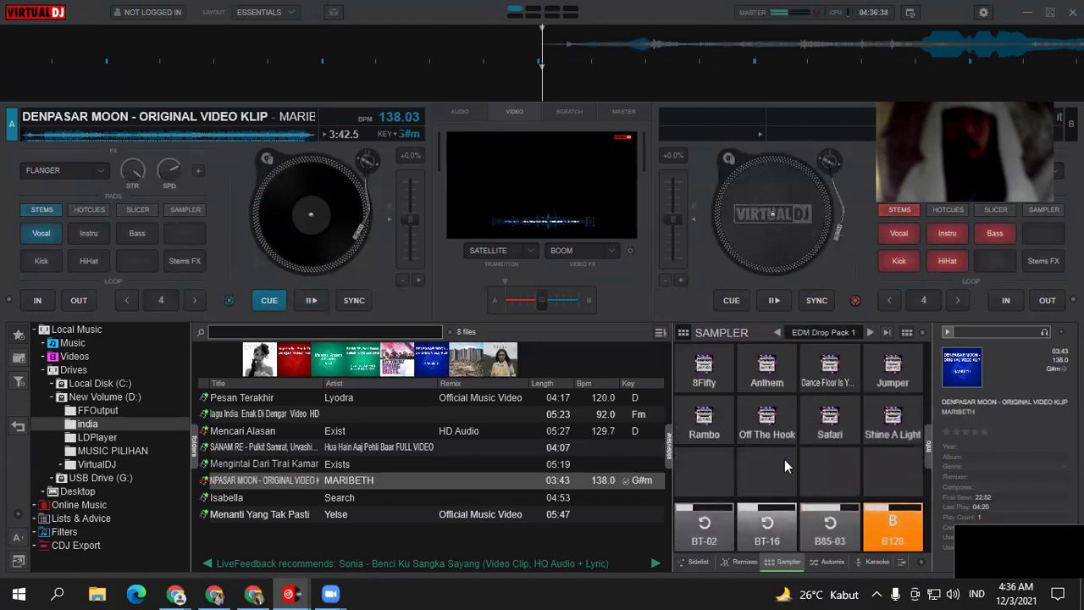
pyautogui.click(761, 374)
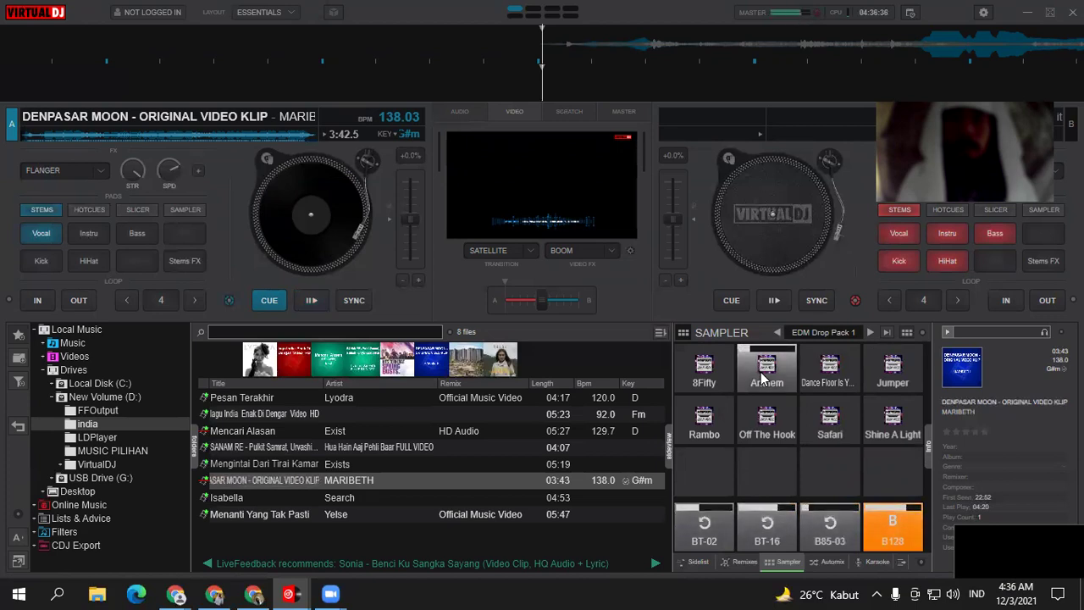
pyautogui.click(825, 374)
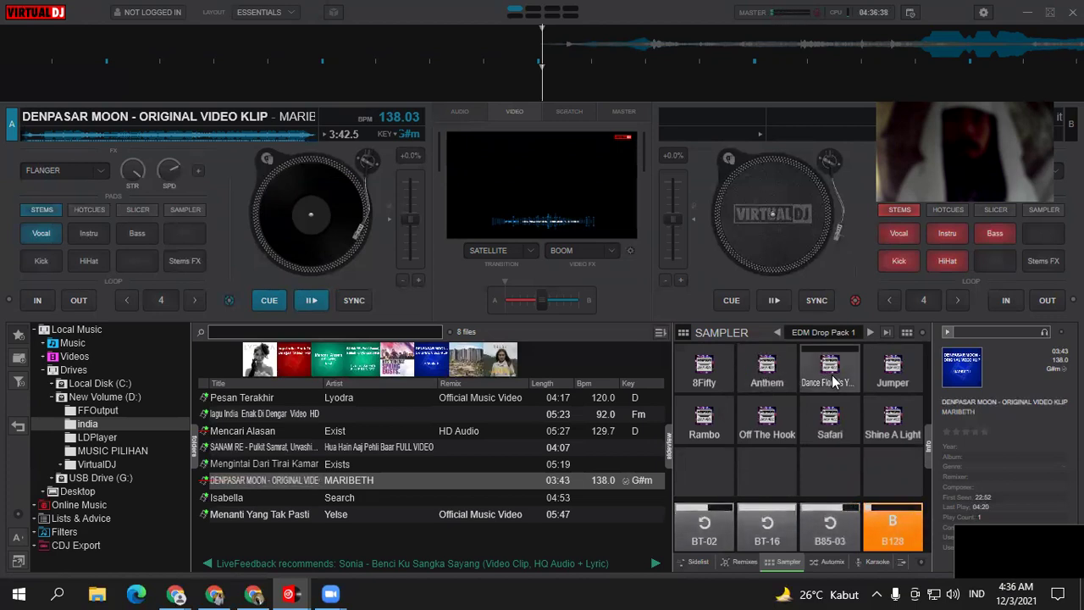
pyautogui.click(883, 381)
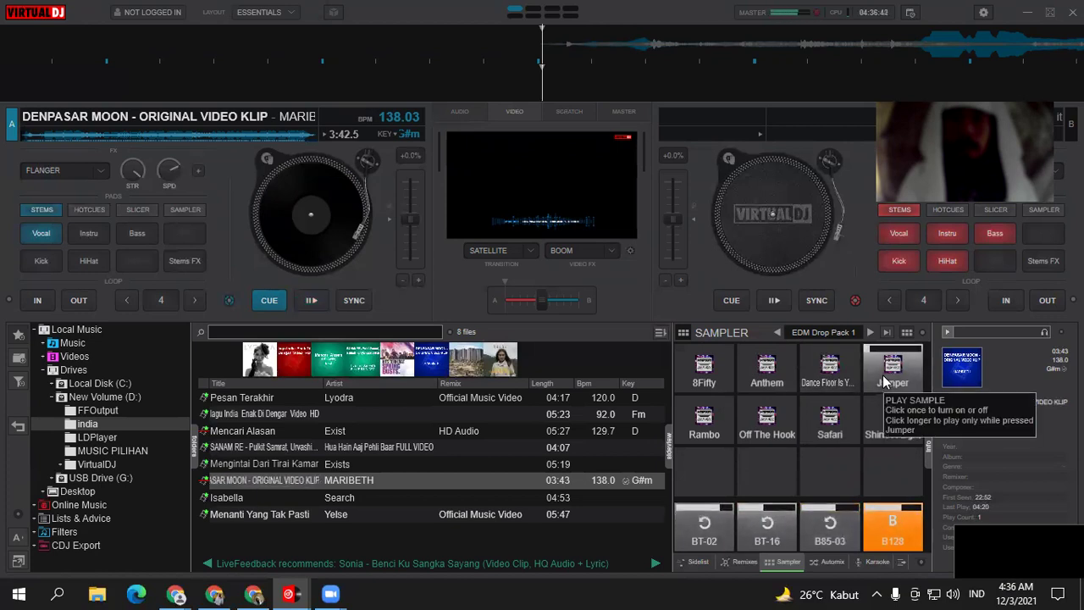
pyautogui.click(710, 436)
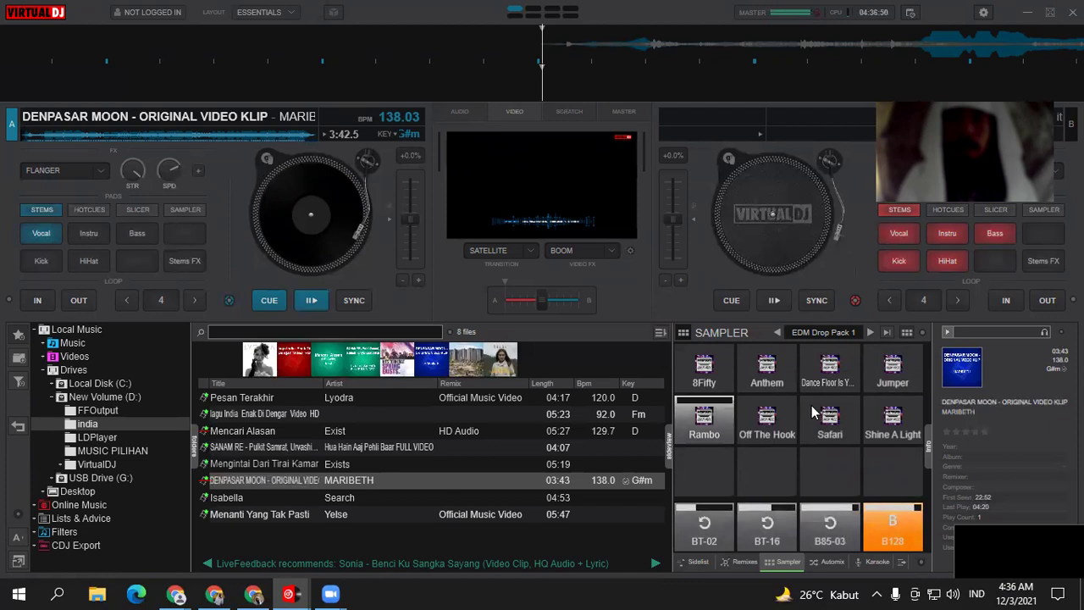
# Advance the sampler to the FAMOUS bank and play the Hands Up sample
pyautogui.click(867, 331)
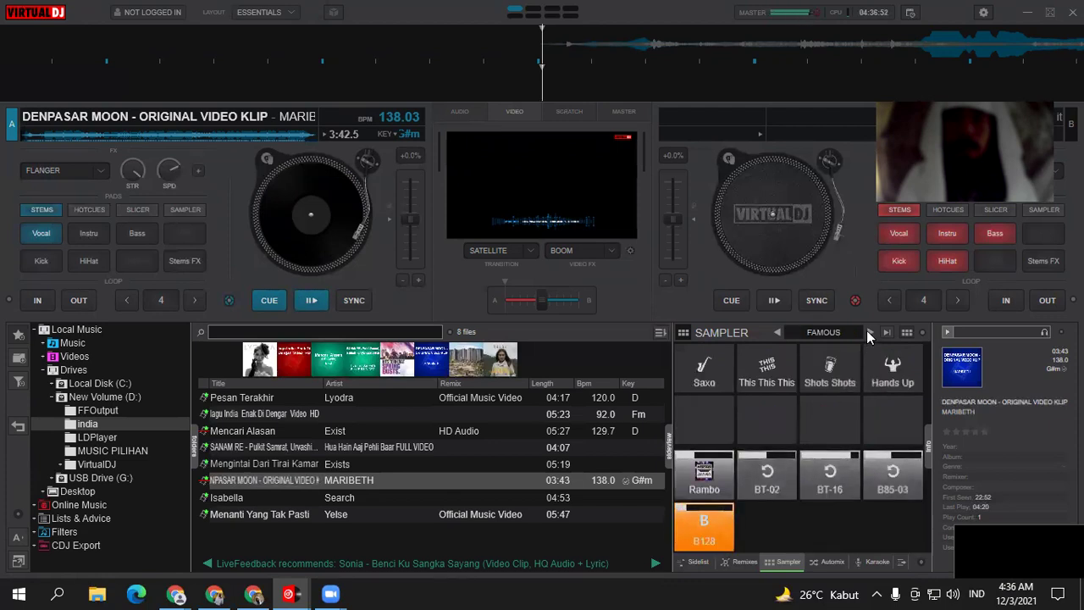
pyautogui.click(886, 372)
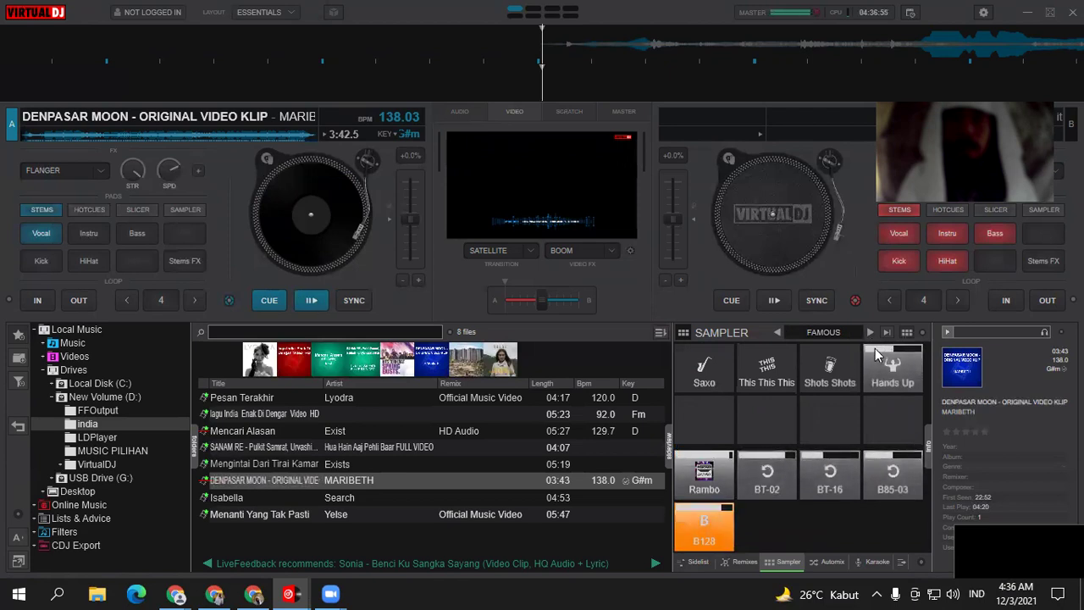
# Advance the sampler to the Guitar Pack bank and jump deck A's track to a point near its beginning
pyautogui.click(868, 331)
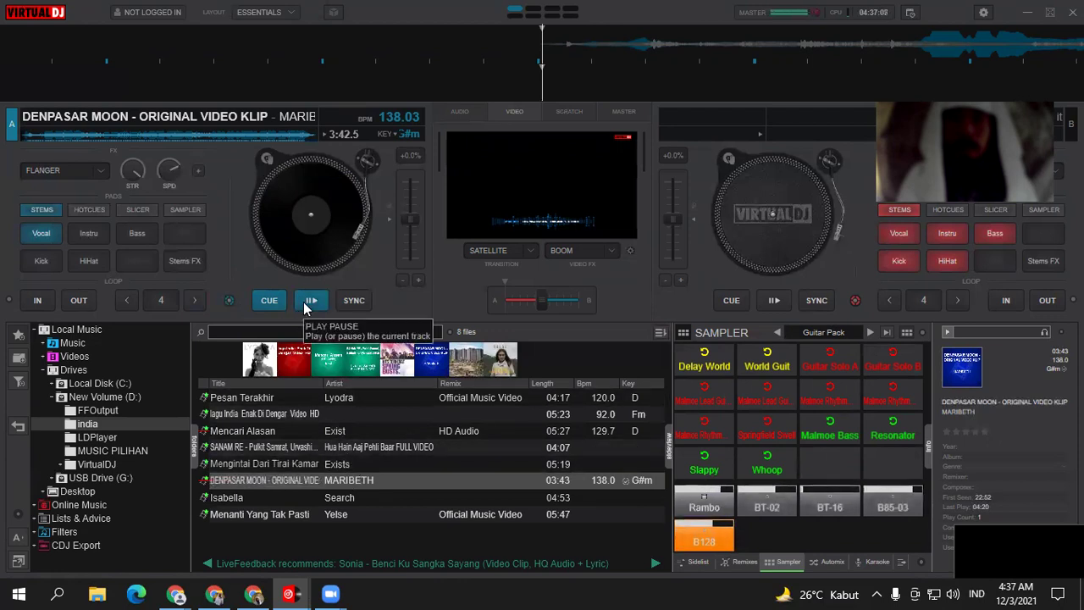
pyautogui.click(33, 138)
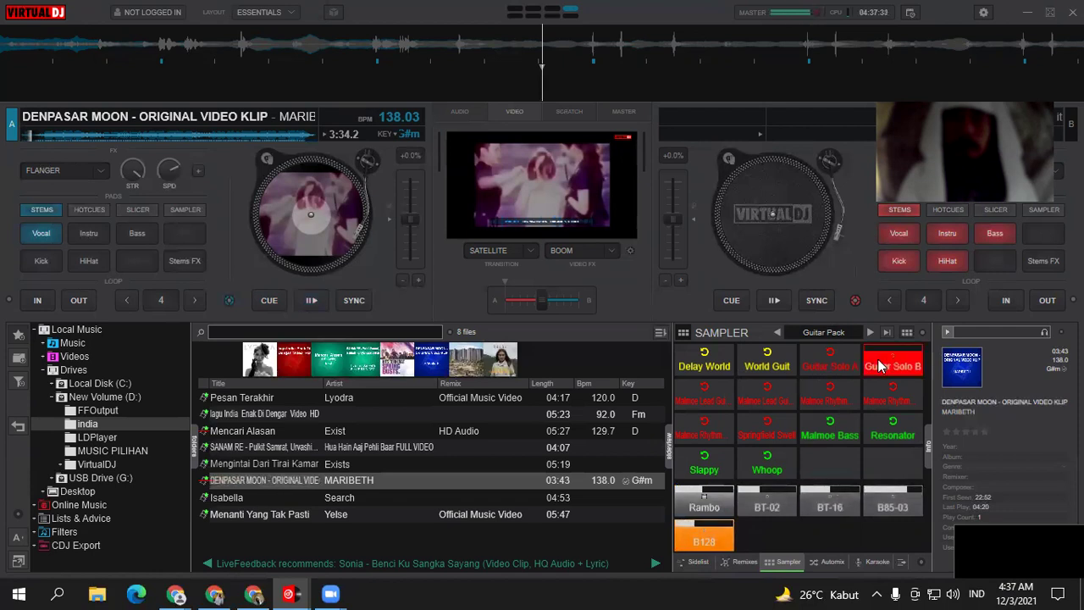
# Stop the Rambo drop and play Guitar Solo A alongside Guitar Solo B, ending with both guitar loops stopped
pyautogui.click(701, 506)
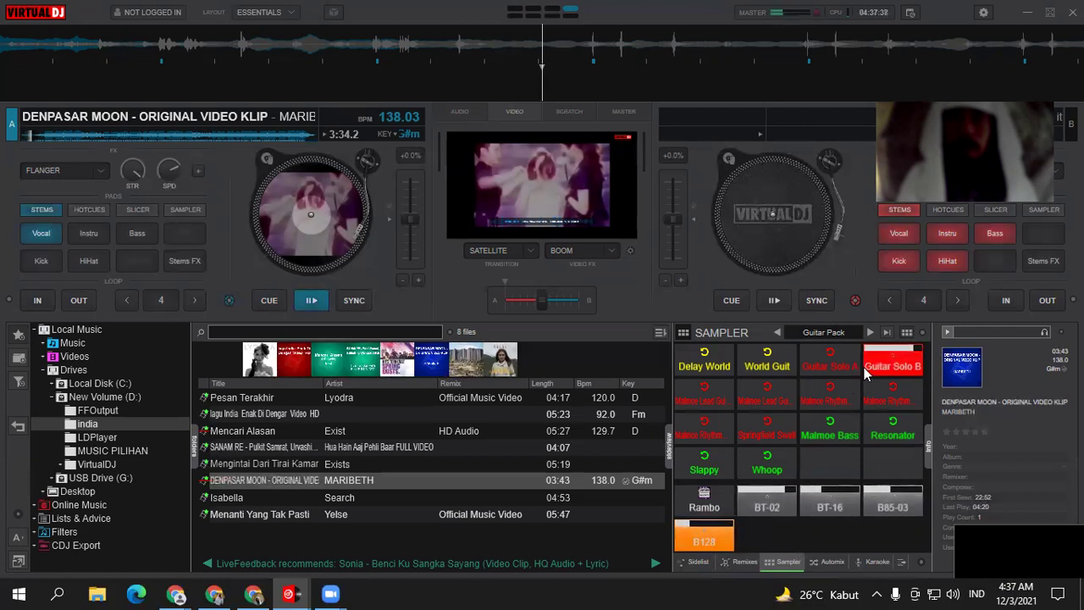
pyautogui.click(830, 362)
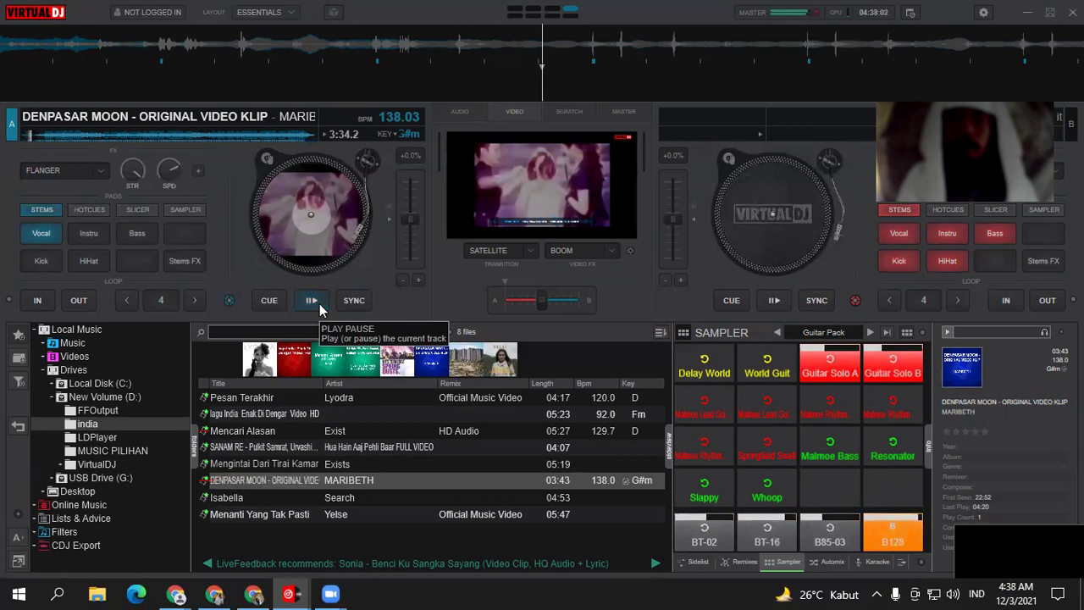
pyautogui.click(836, 372)
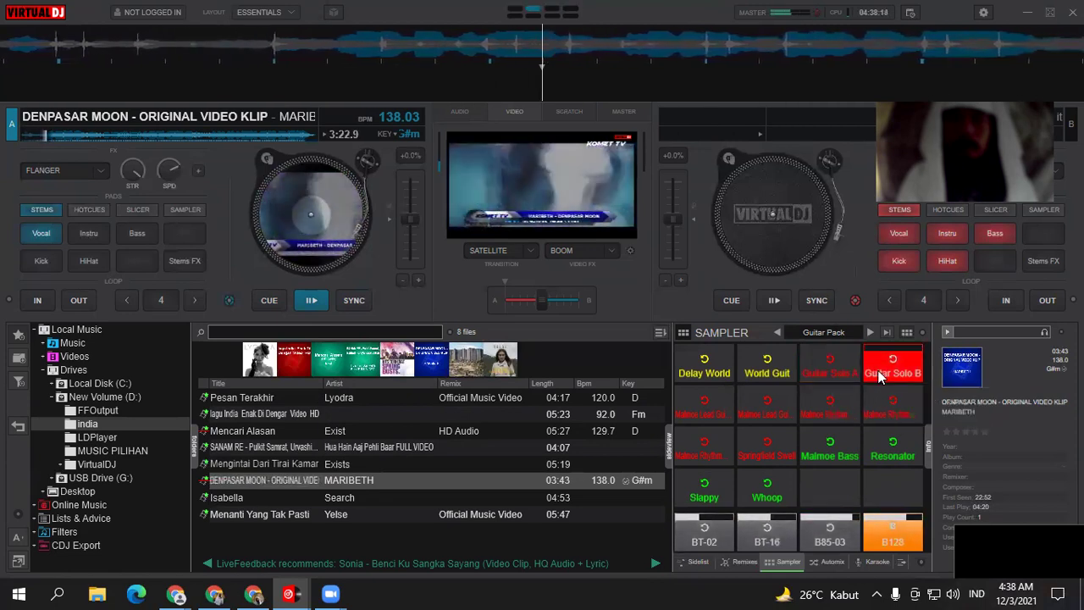
pyautogui.click(881, 377)
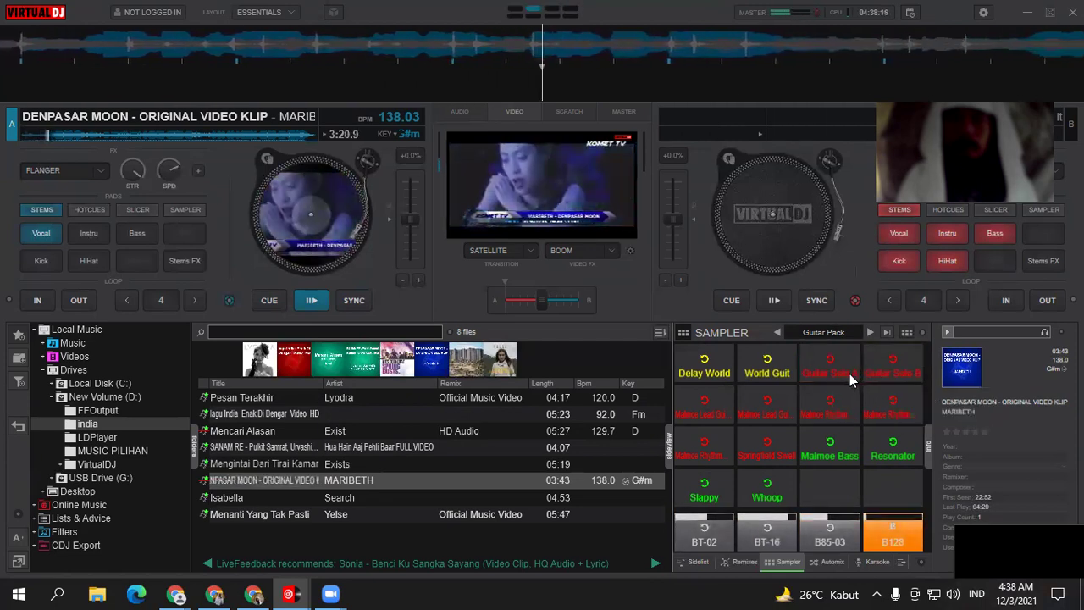